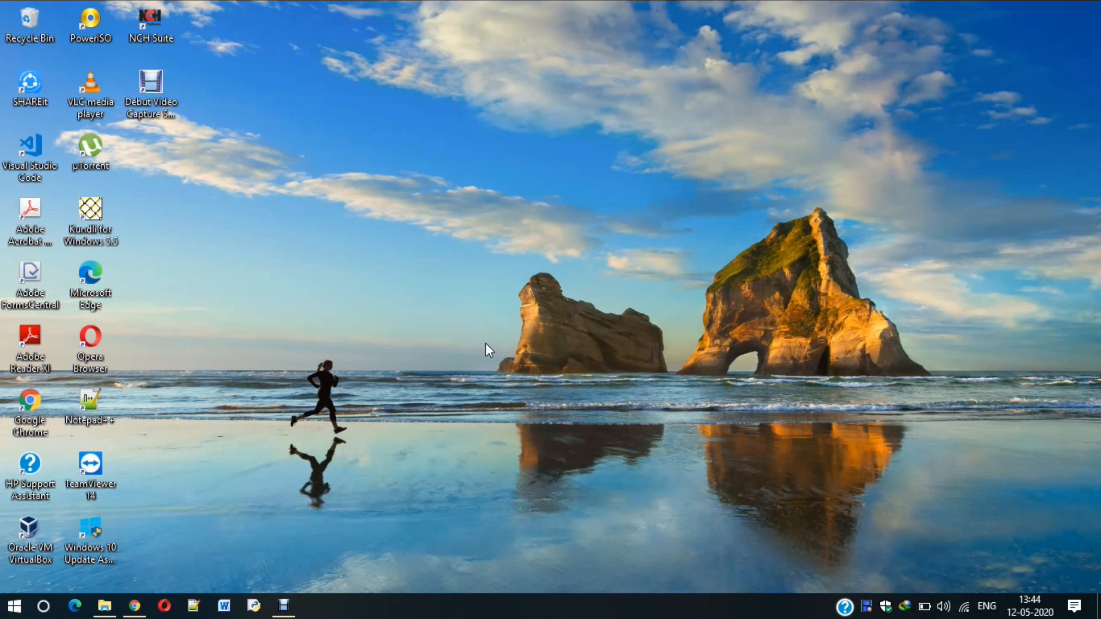
# Open Command Prompt and check for an existing Maven installation with mvn -version.
pyautogui.click(17, 607)
pyautogui.write('cmd')
pyautogui.press('Return')
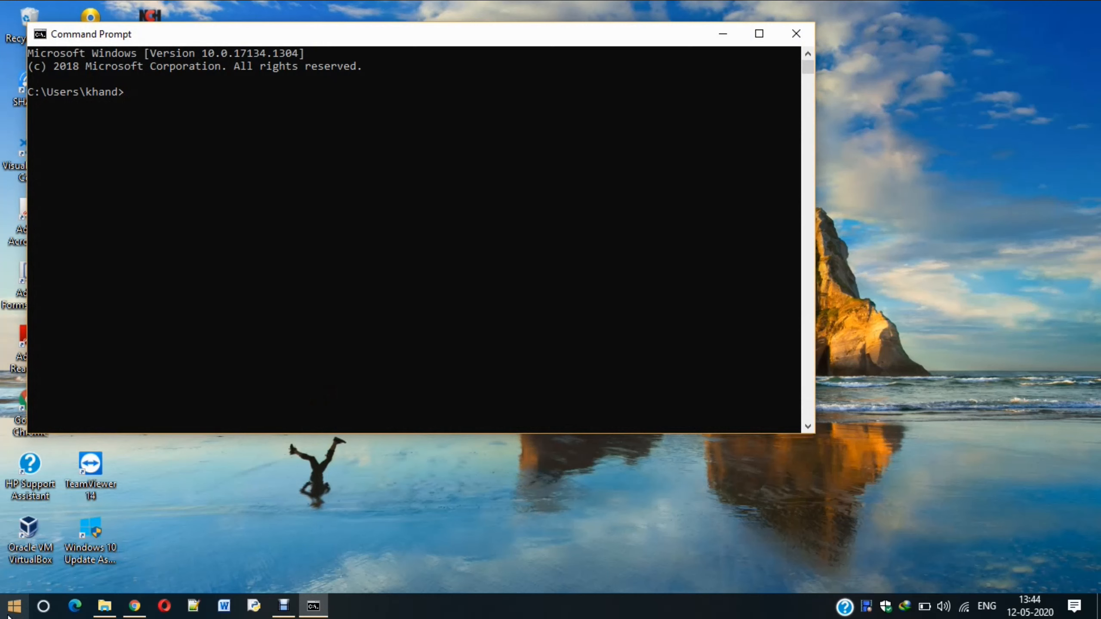
pyautogui.write('mvn -version')
pyautogui.press('Return')
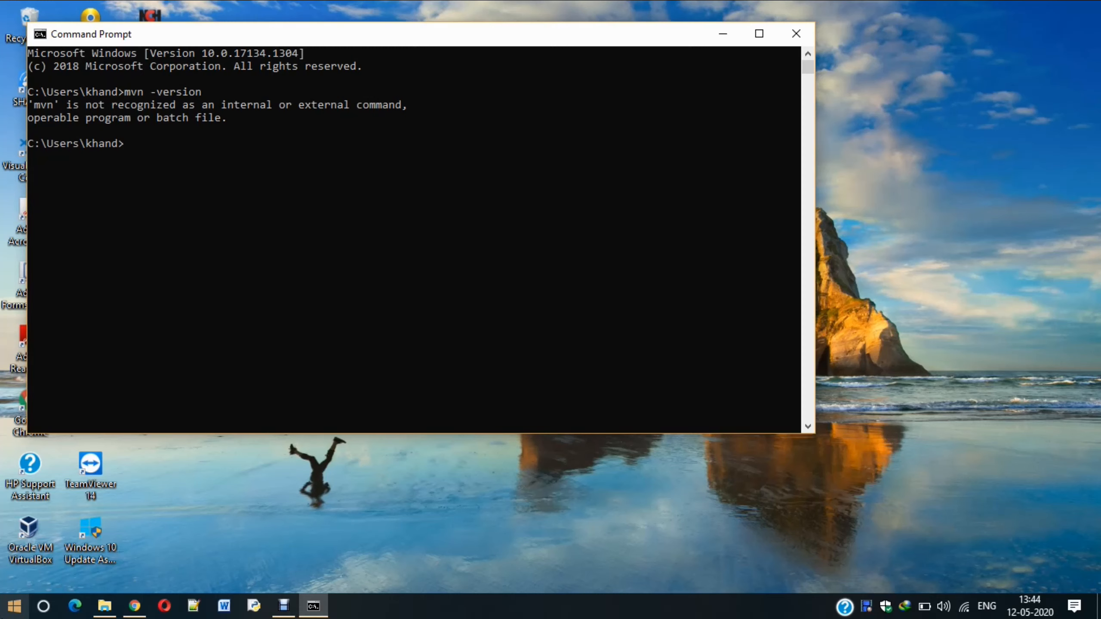
# Switch to Chrome, view the Maven 3 release archives in a new tab, and return to the Maven download page.
pyautogui.click(135, 606)
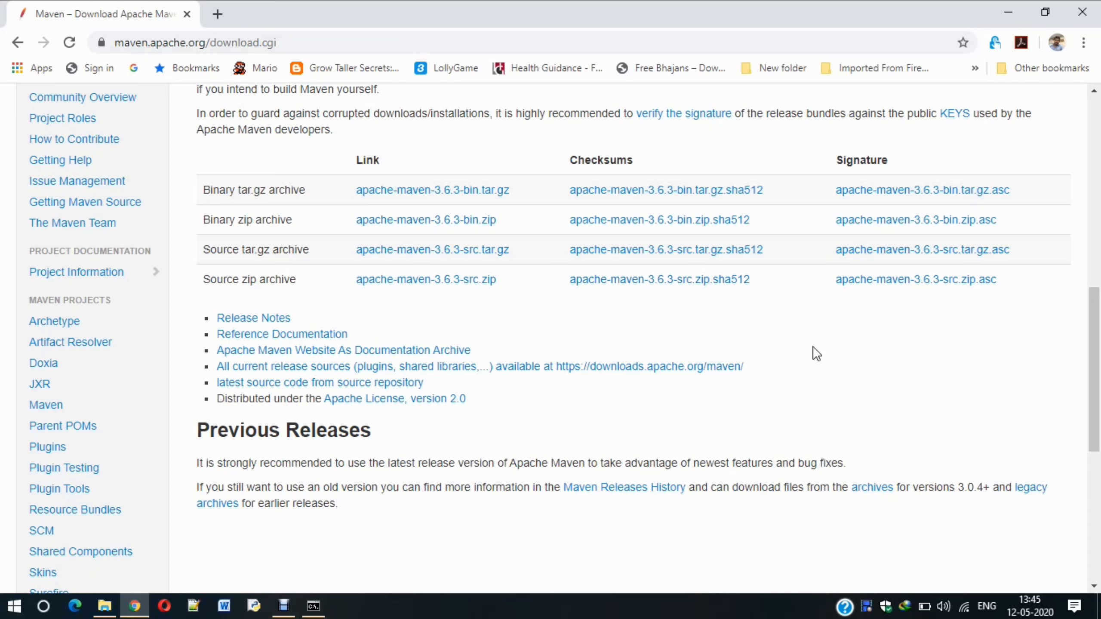
pyautogui.rightClick(875, 498)
pyautogui.click(914, 308)
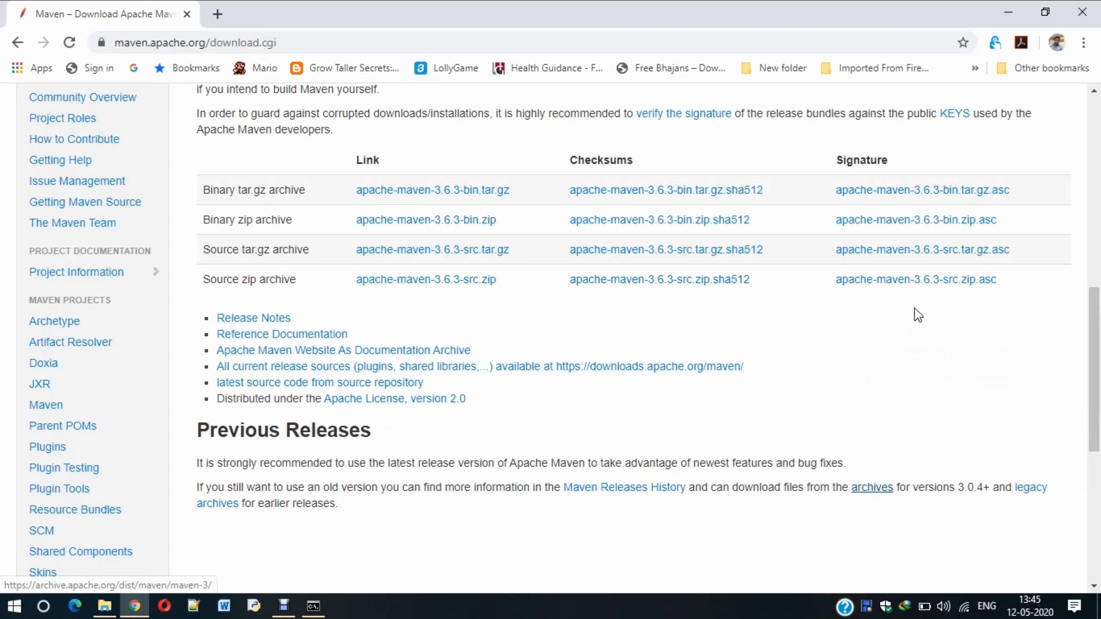
pyautogui.click(340, 15)
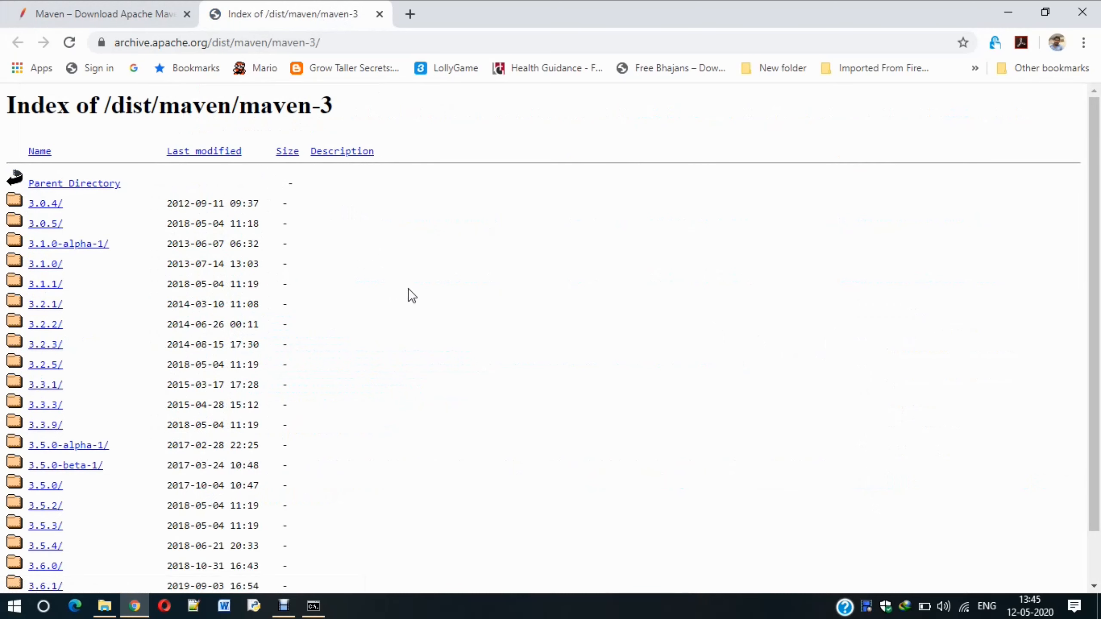
pyautogui.scroll(-1, 439, 311)
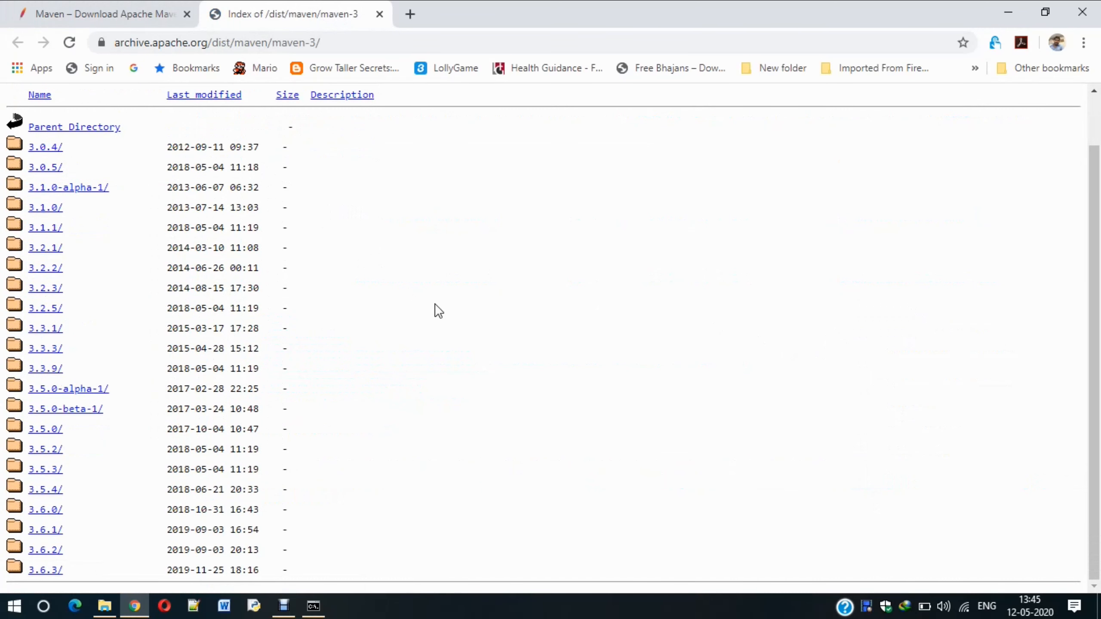
pyautogui.scroll(1, 436, 305)
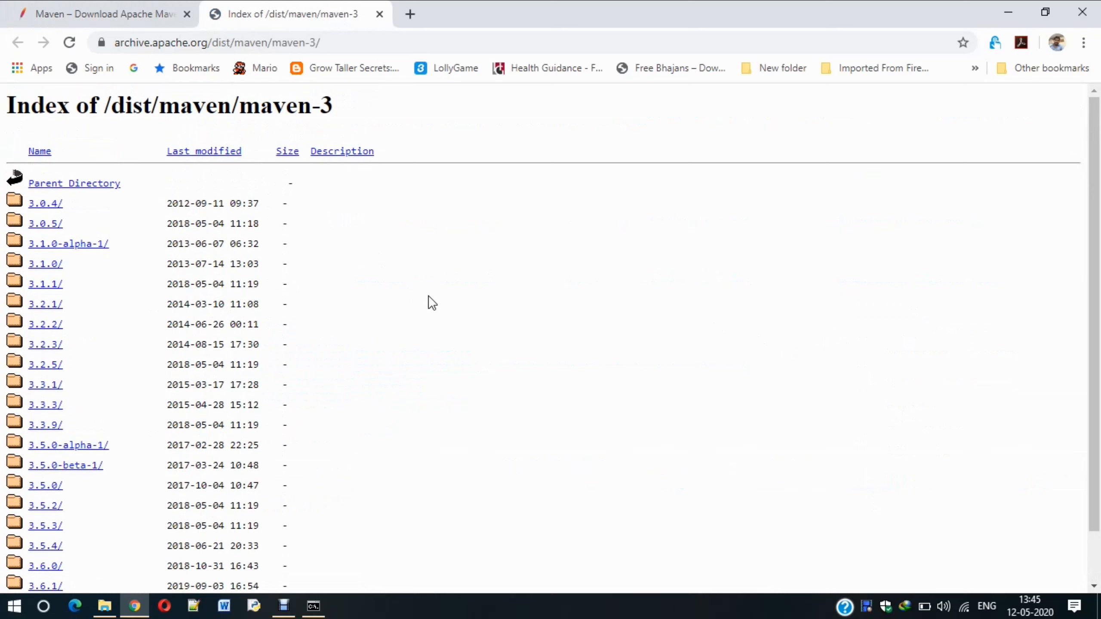
pyautogui.click(155, 19)
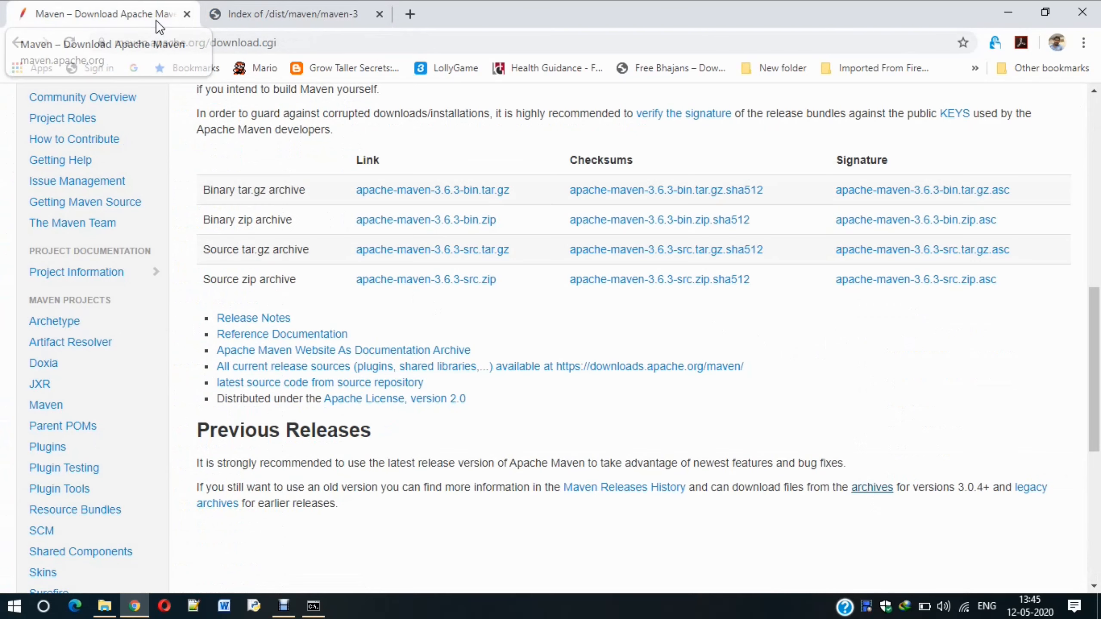
# Switch to File Explorer and extract the apache-maven-3.6.3-bin zip on drive C with 7-Zip into a folder of the same name.
pyautogui.click(105, 605)
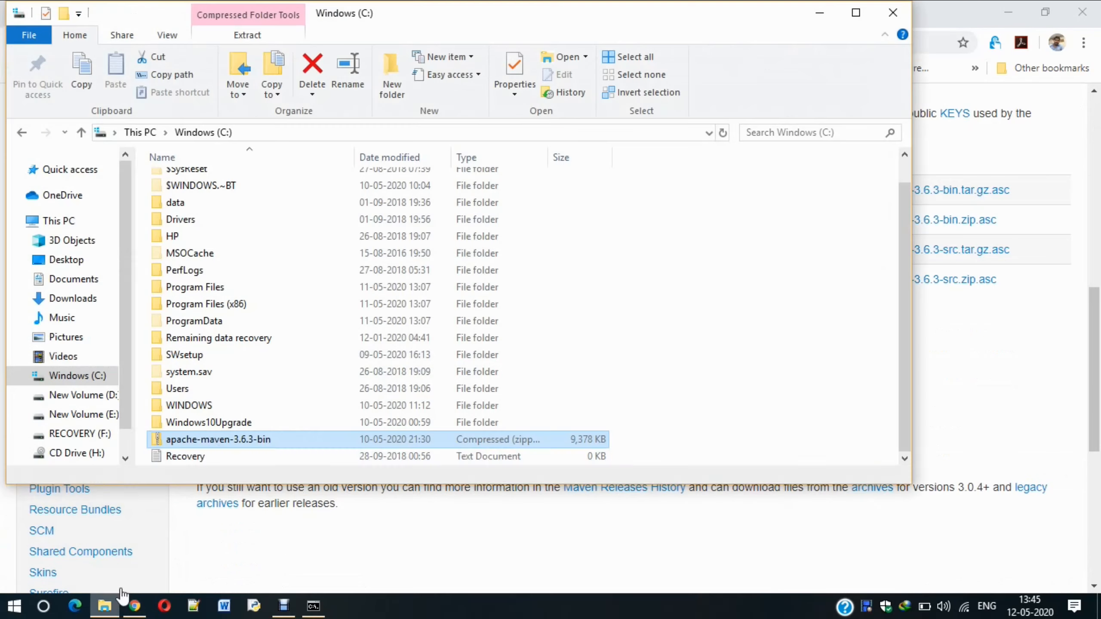
pyautogui.rightClick(235, 441)
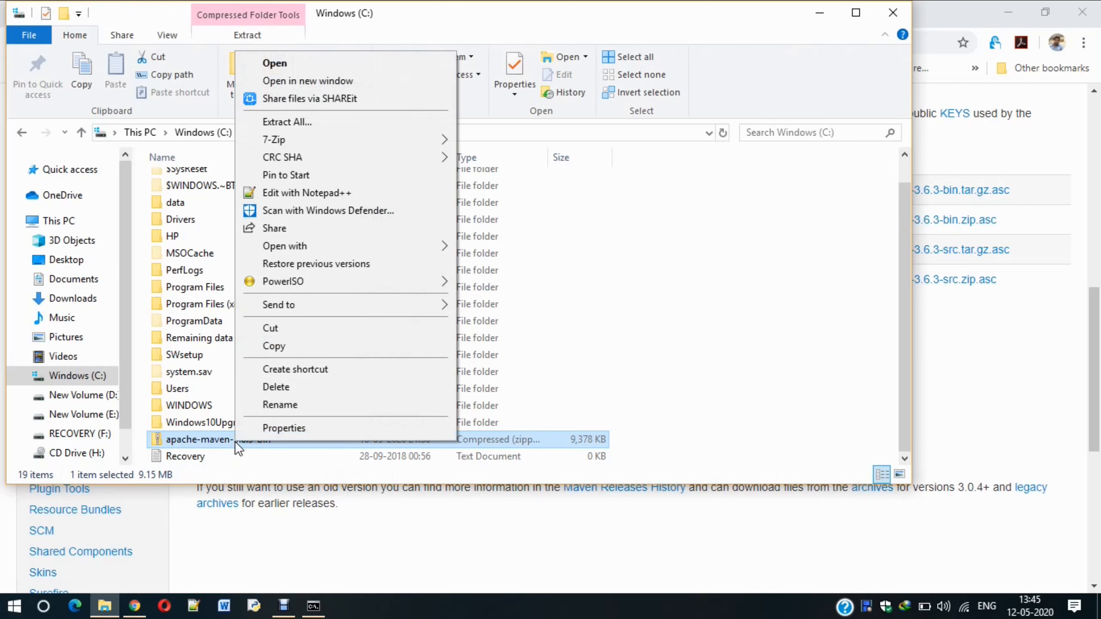
pyautogui.moveTo(372, 141)
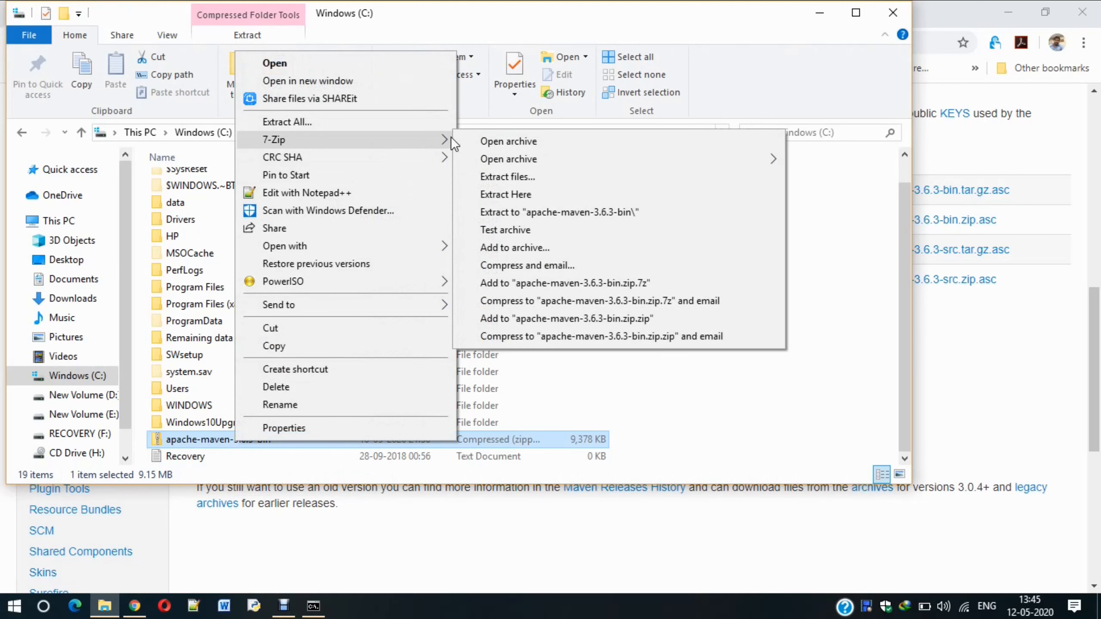
pyautogui.click(509, 214)
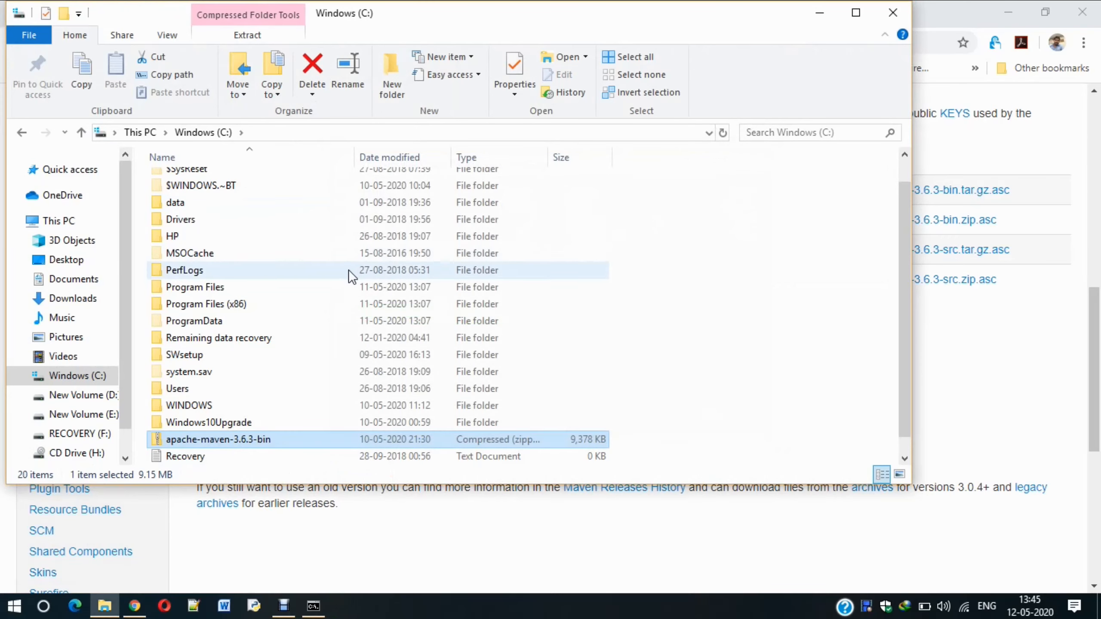
# Open the extracted apache-maven-3.6.3-bin folder and its apache-maven-3.6.3 subfolder to examine the contents.
pyautogui.scroll(1, 348, 270)
pyautogui.scroll(-1, 290, 315)
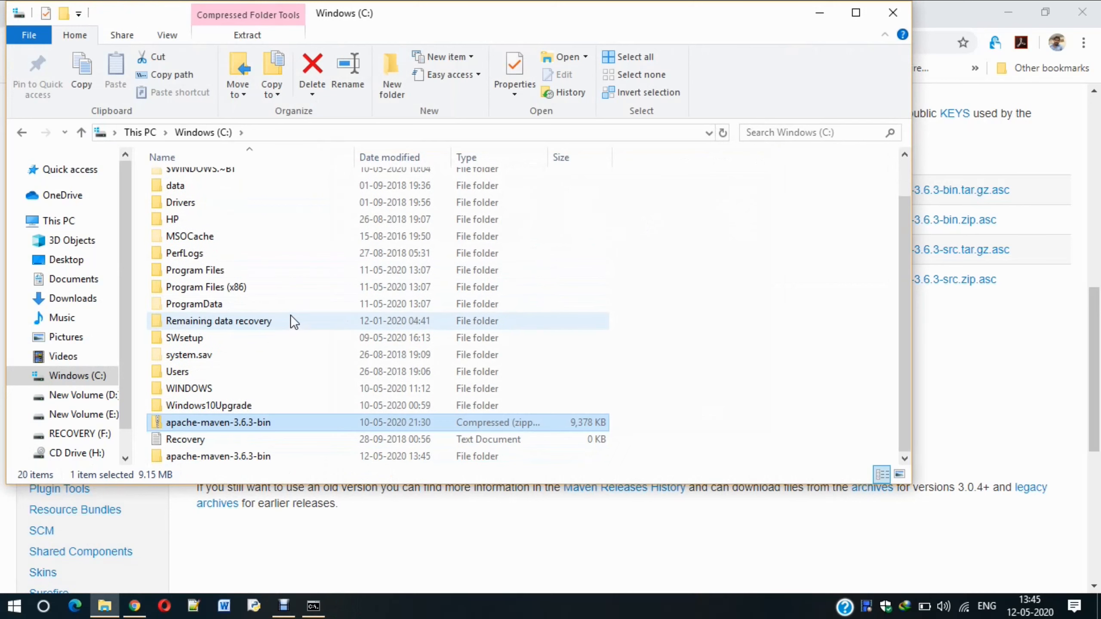
pyautogui.doubleClick(231, 455)
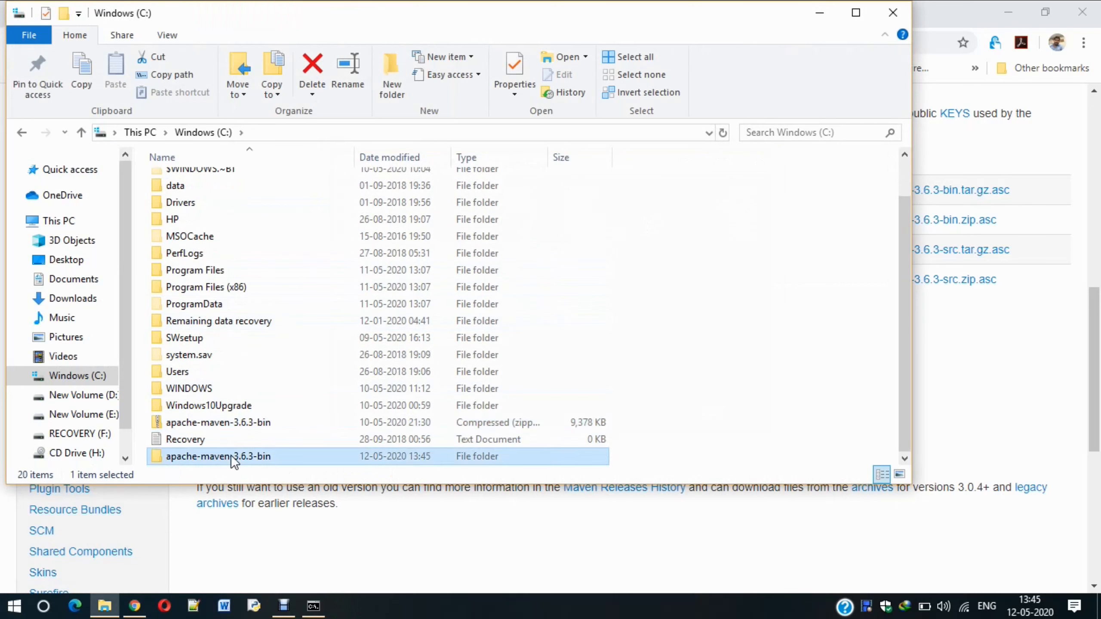
pyautogui.doubleClick(247, 183)
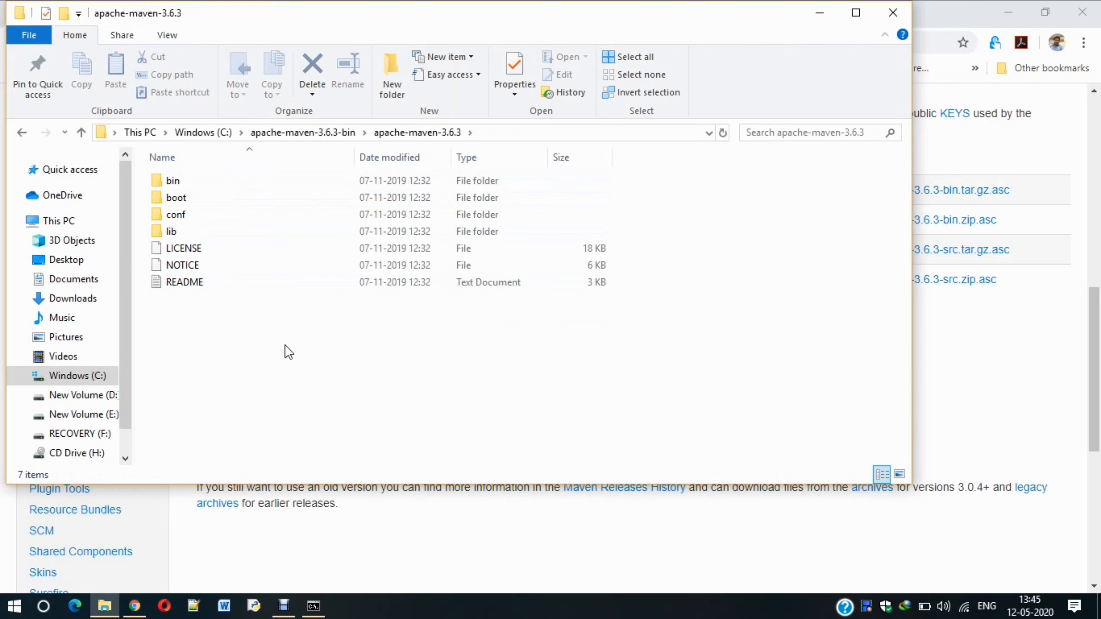
# Open the Environment Variables dialog through This PC's properties and the advanced system settings.
pyautogui.click(43, 222)
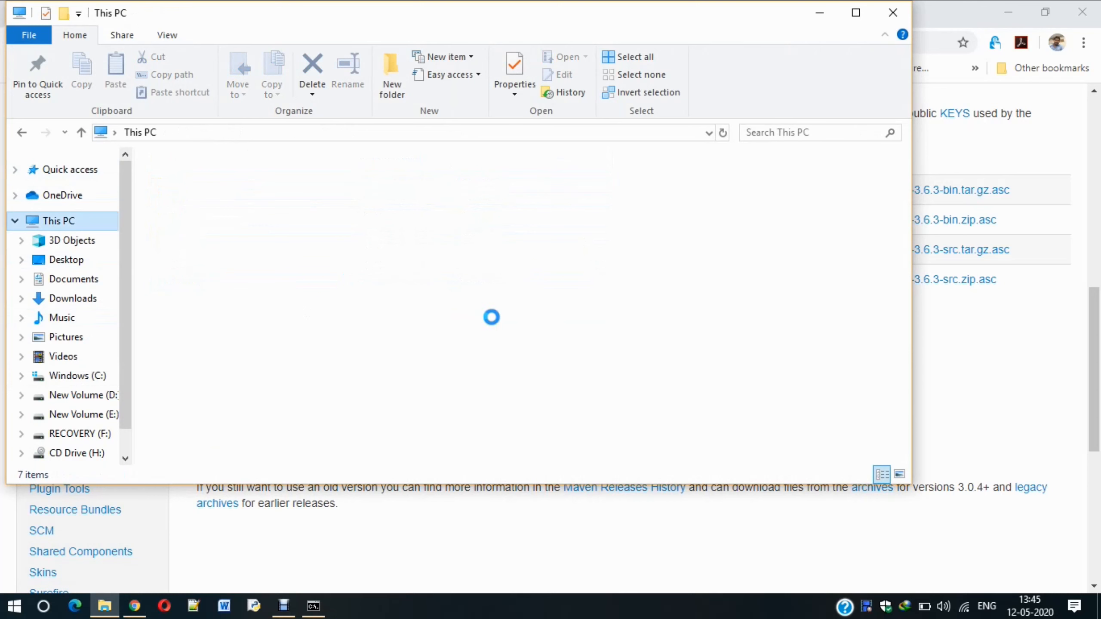
pyautogui.click(785, 231)
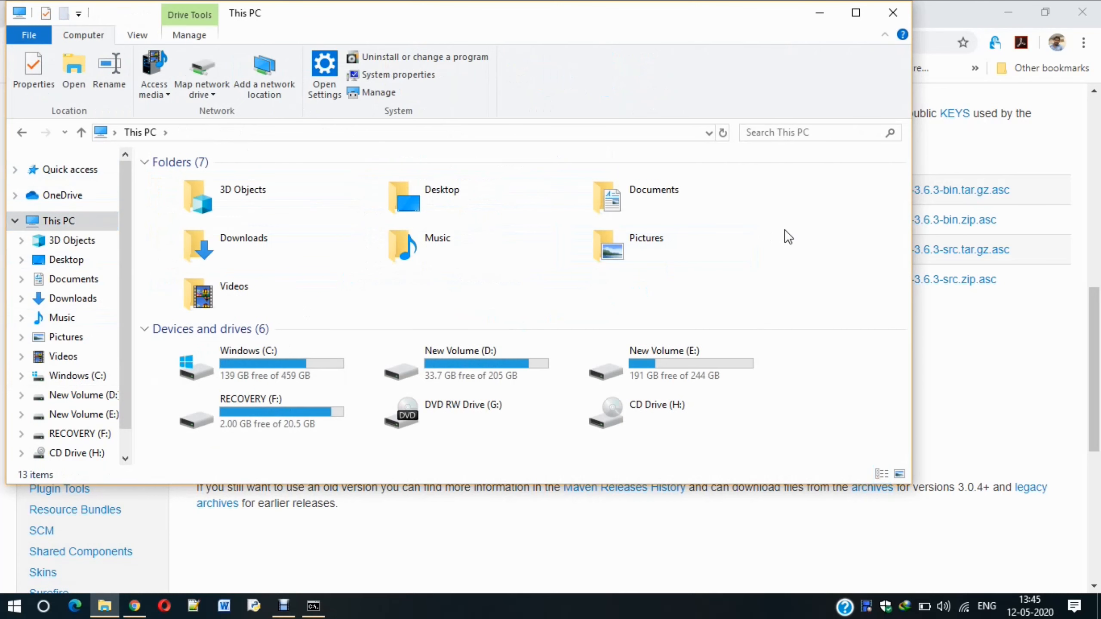
pyautogui.rightClick(787, 236)
pyautogui.click(836, 390)
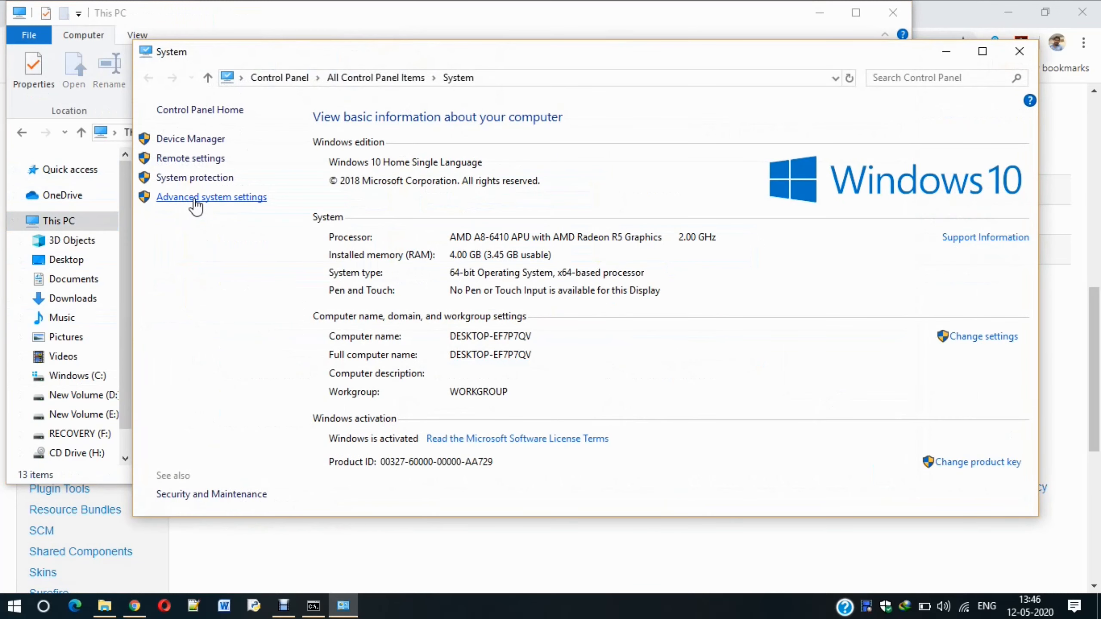
pyautogui.click(196, 203)
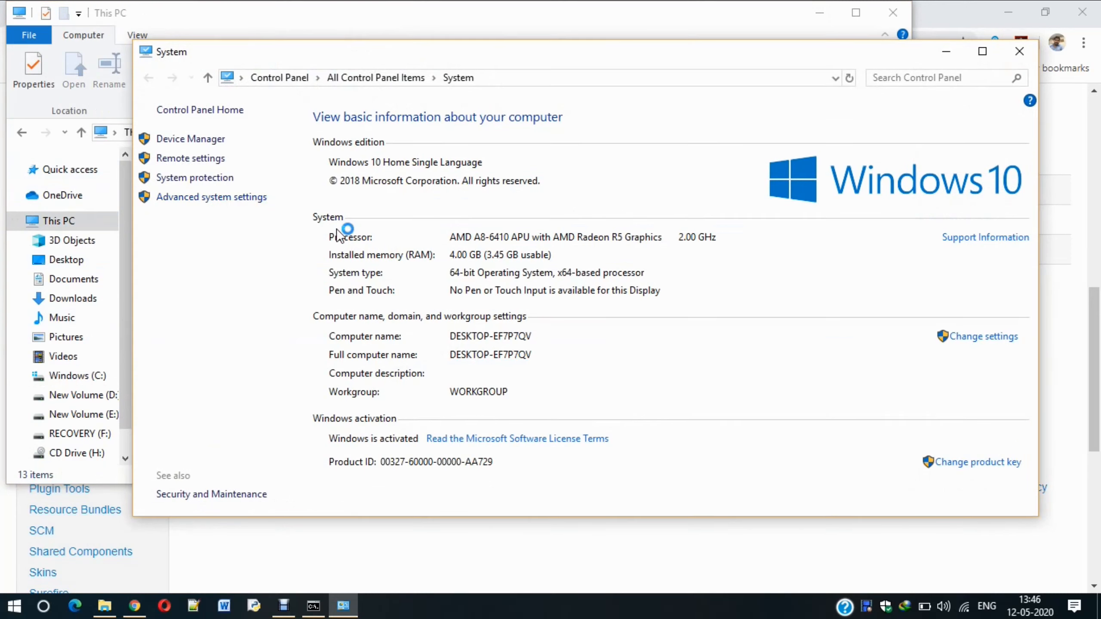
pyautogui.click(346, 360)
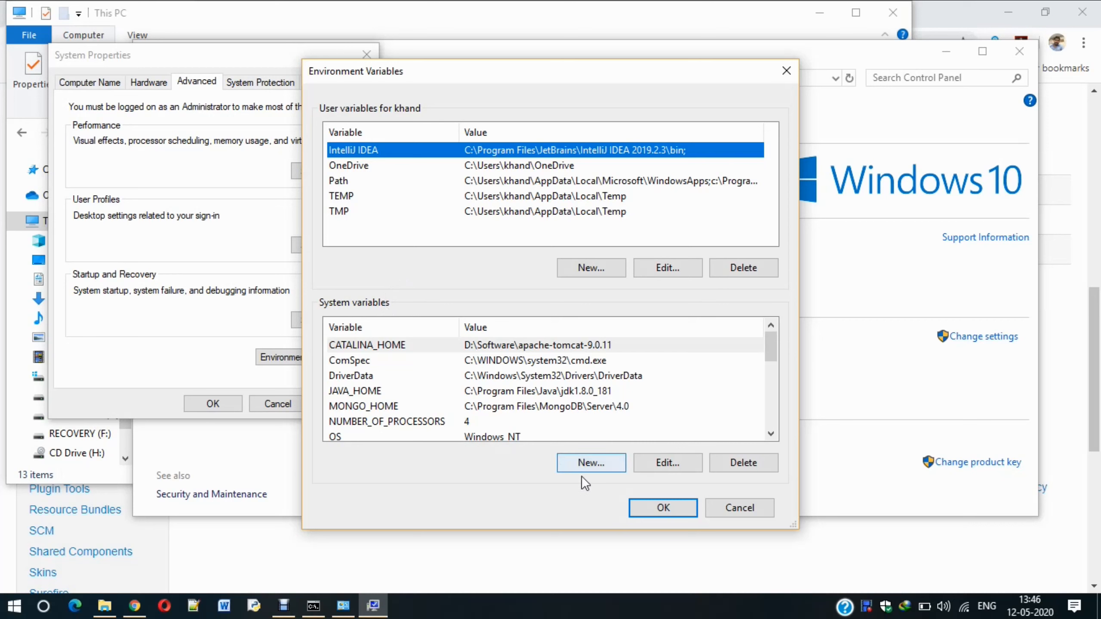
# Start a new system variable and name it MAVEN_HOME.
pyautogui.click(593, 470)
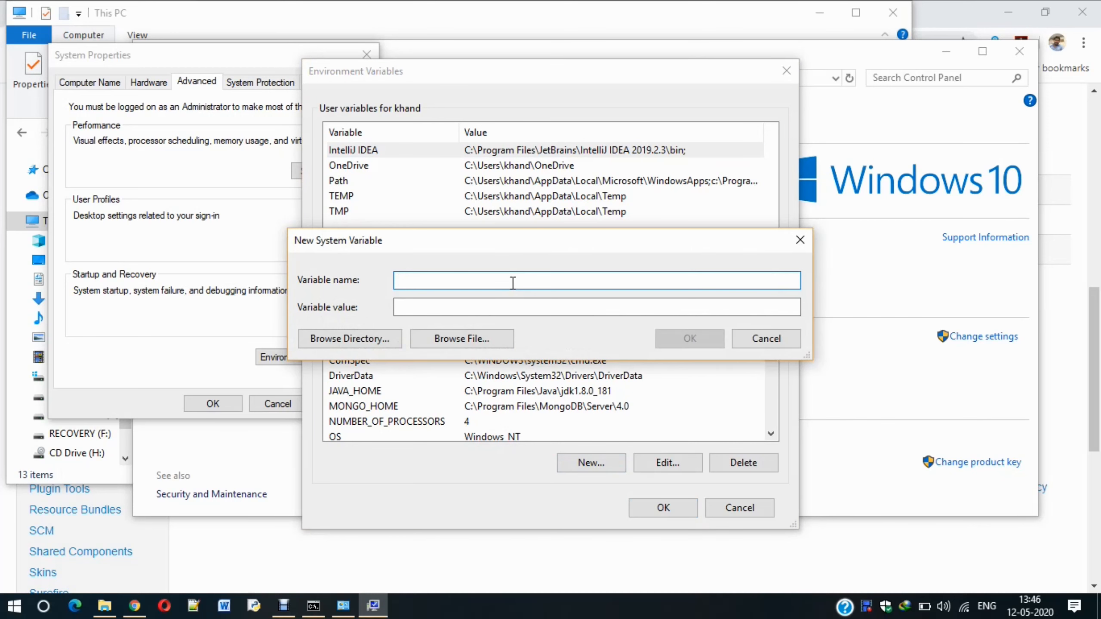
pyautogui.write('MAVEN_HOME')
pyautogui.press('Tab')
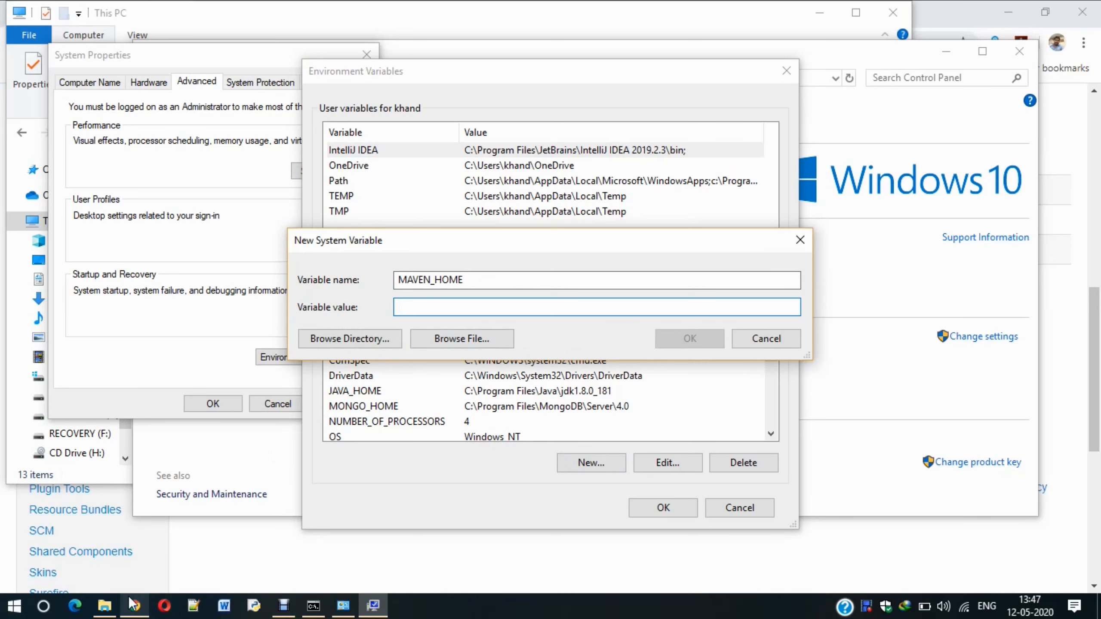
# Switch to File Explorer and copy the path of the apache-maven-3.6.3 folder inside C:\apache-maven-3.6.3-bin.
pyautogui.click(102, 608)
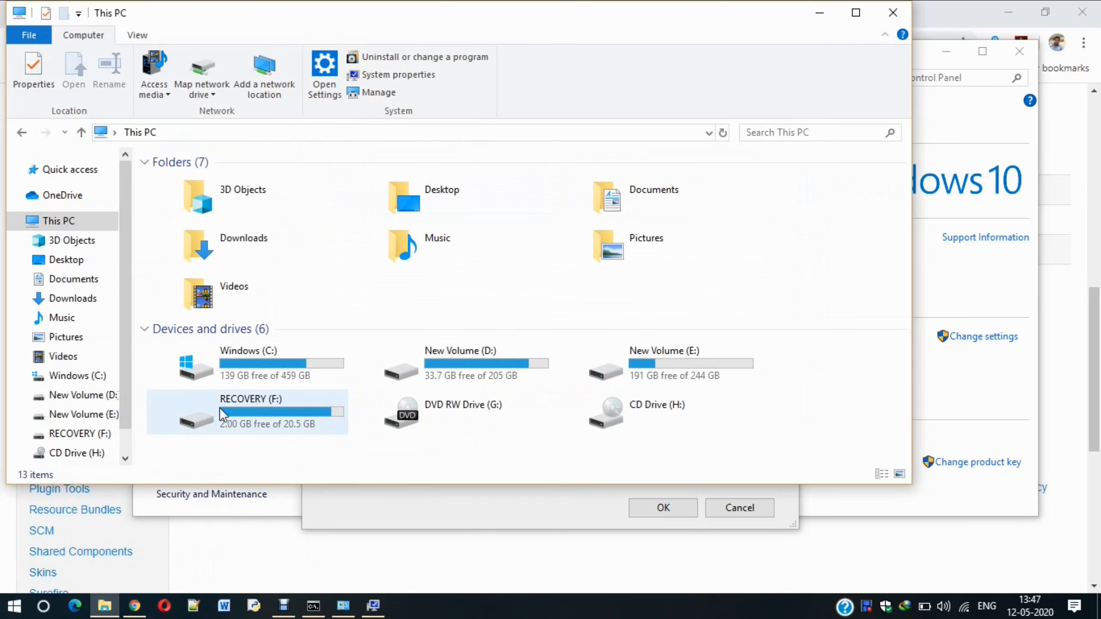
pyautogui.doubleClick(248, 369)
pyautogui.scroll(-2, 223, 437)
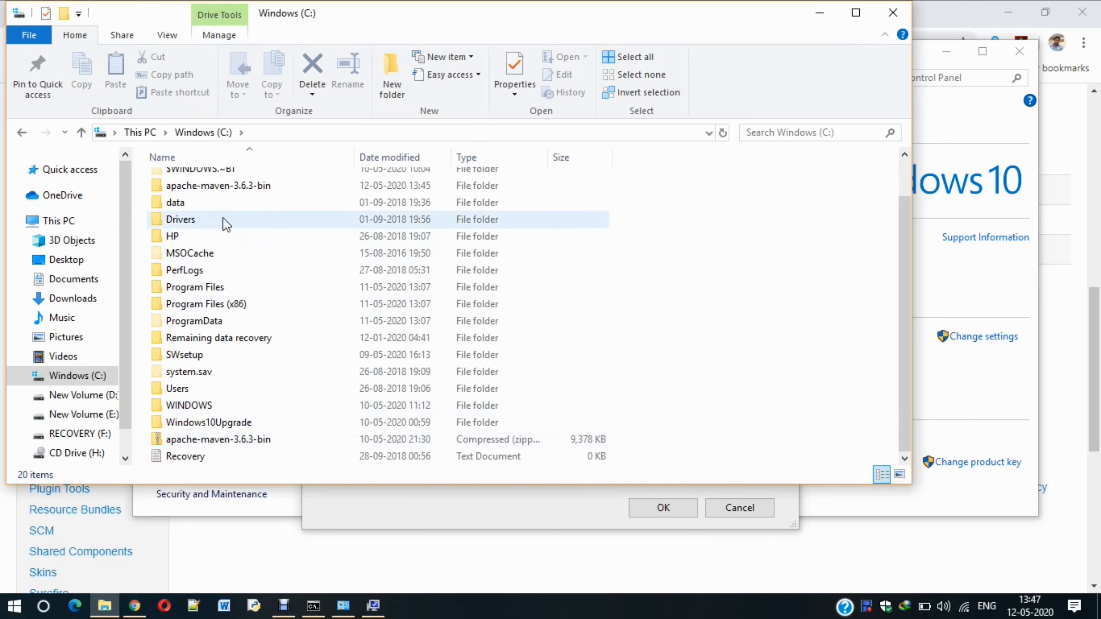
pyautogui.doubleClick(223, 190)
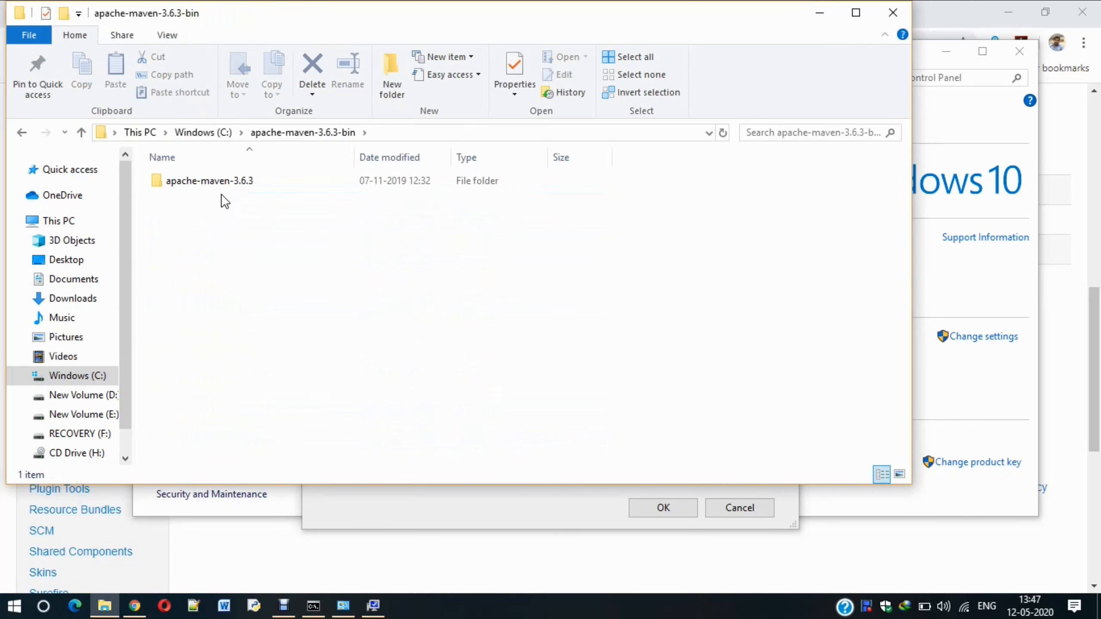
pyautogui.doubleClick(219, 188)
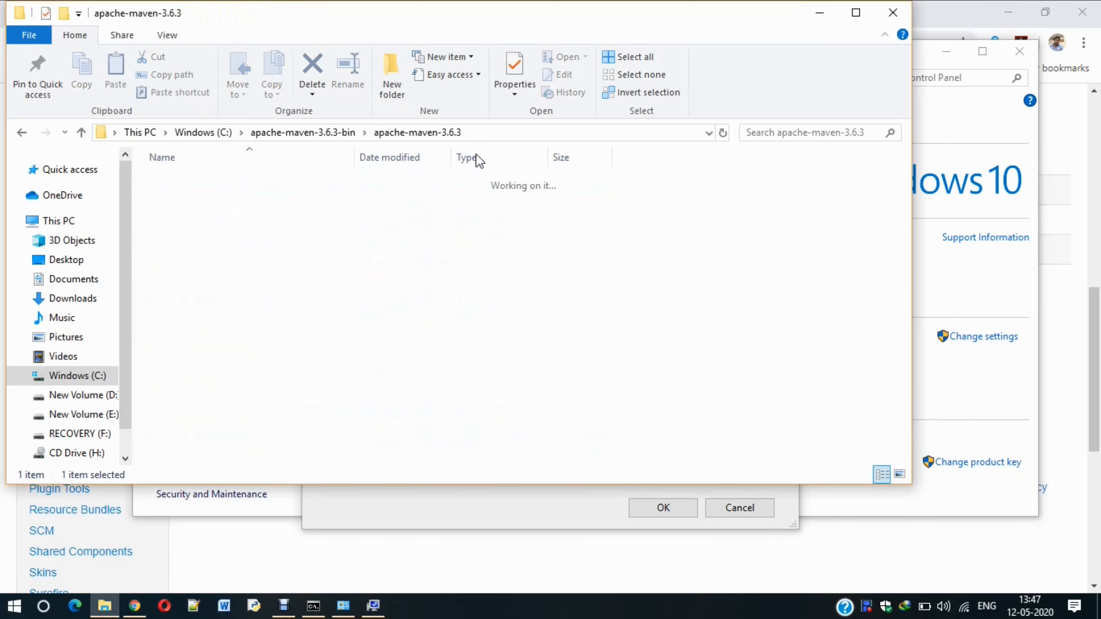
pyautogui.click(520, 133)
pyautogui.hotkey('ctrl', 'c')
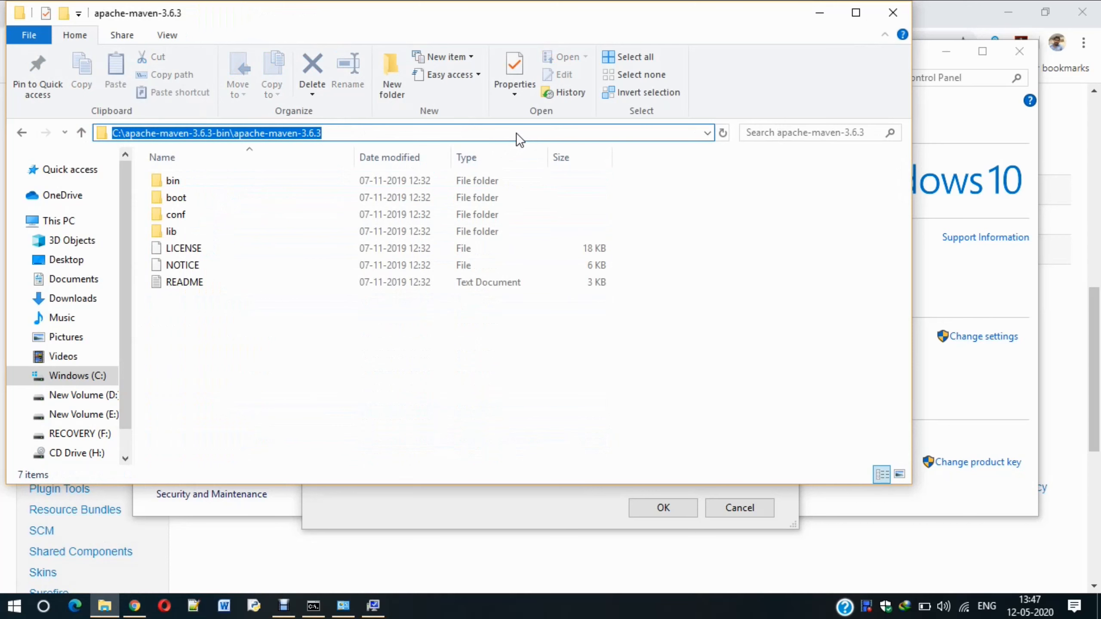
# Set the MAVEN_HOME value to C:\apache-maven-3.6.3-bin\apache-maven-3.6.3 and save the new system variable.
pyautogui.click(485, 501)
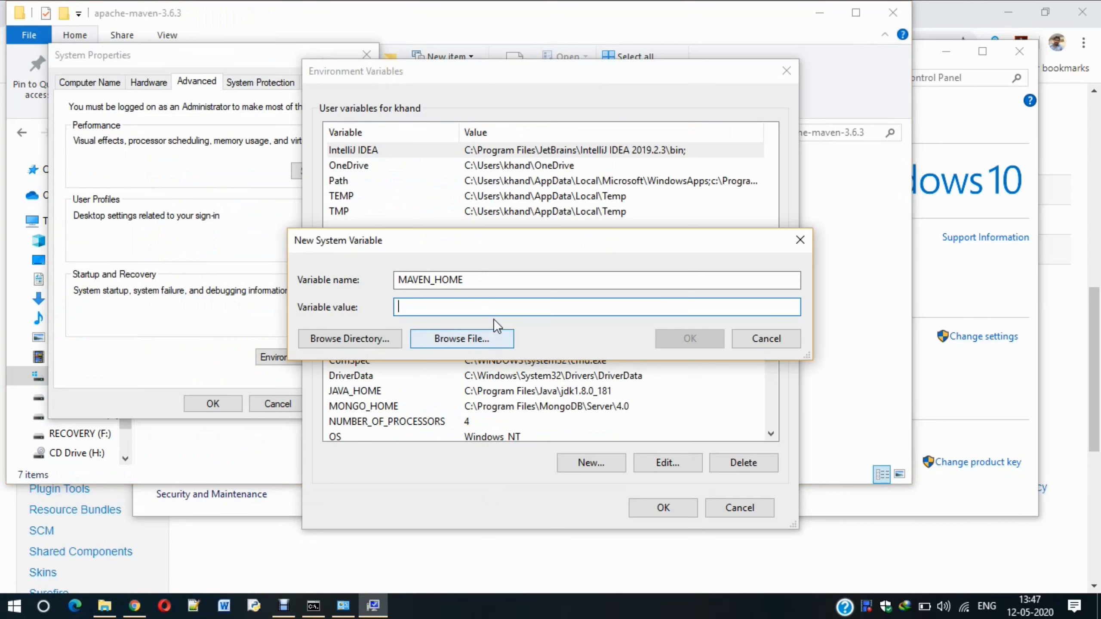
pyautogui.hotkey('ctrl', 'v')
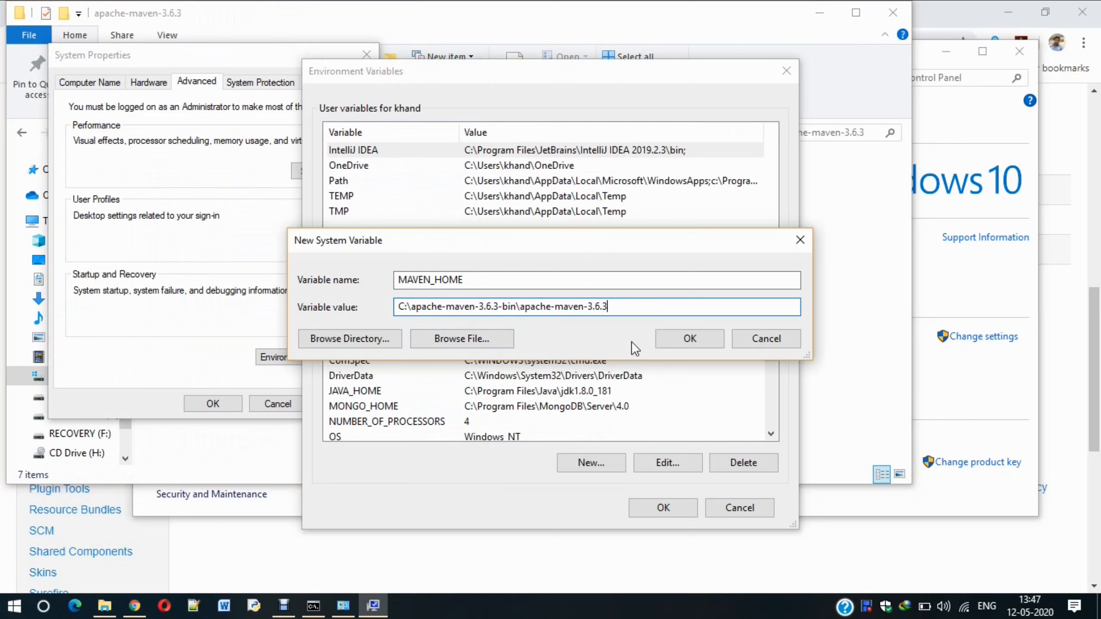
pyautogui.click(676, 341)
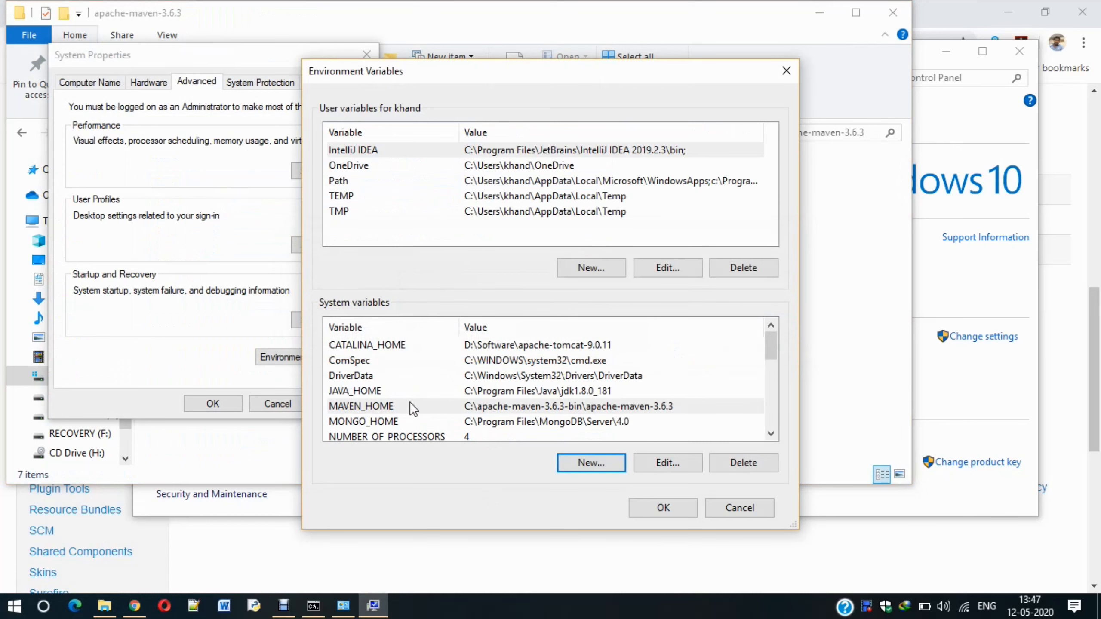
# Add %MAVEN_HOME%\bin as a new entry in the Path system variable.
pyautogui.click(385, 395)
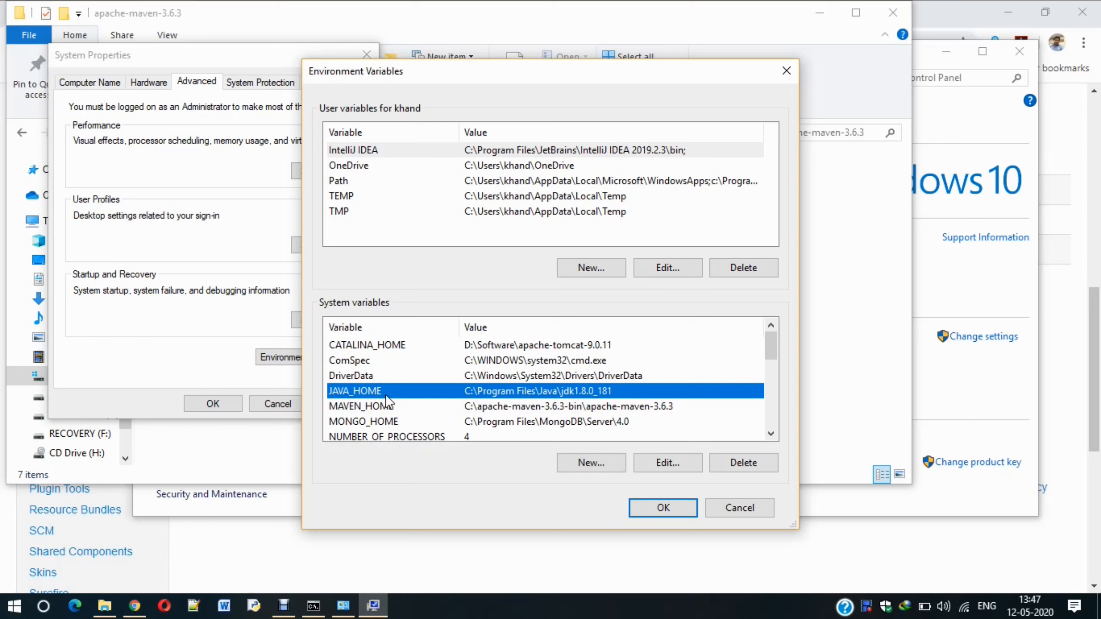
pyautogui.press('p')
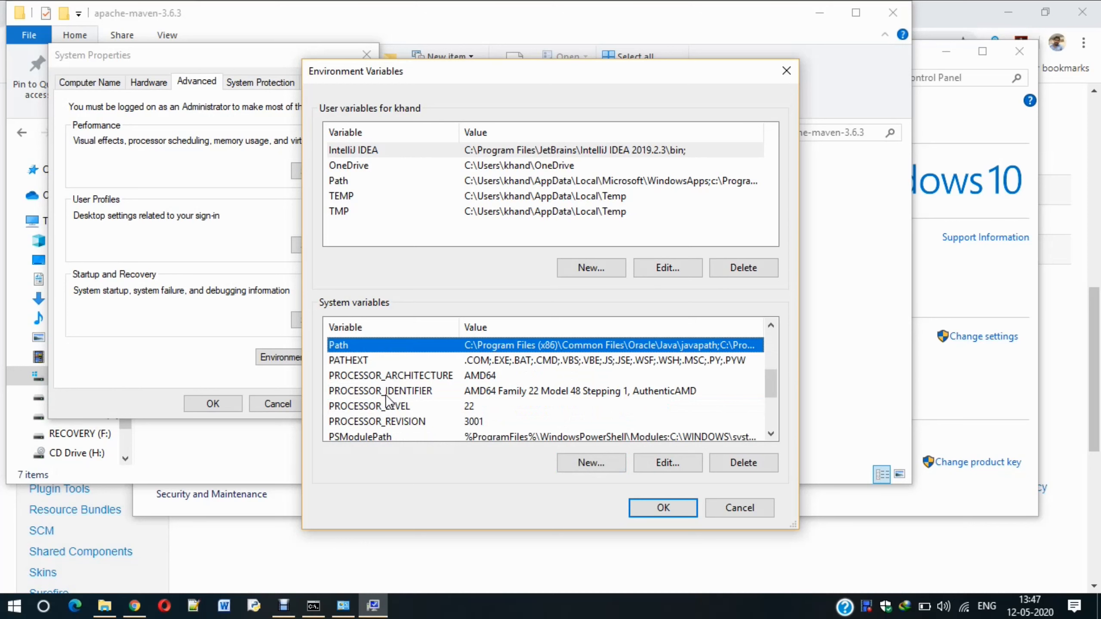
pyautogui.click(650, 458)
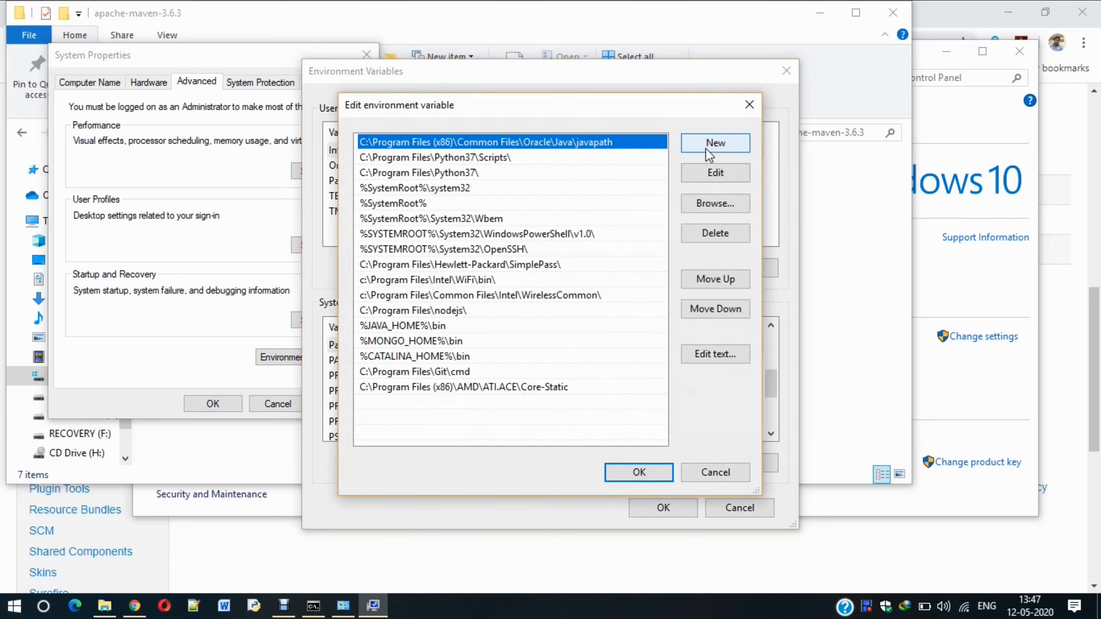
pyautogui.click(705, 148)
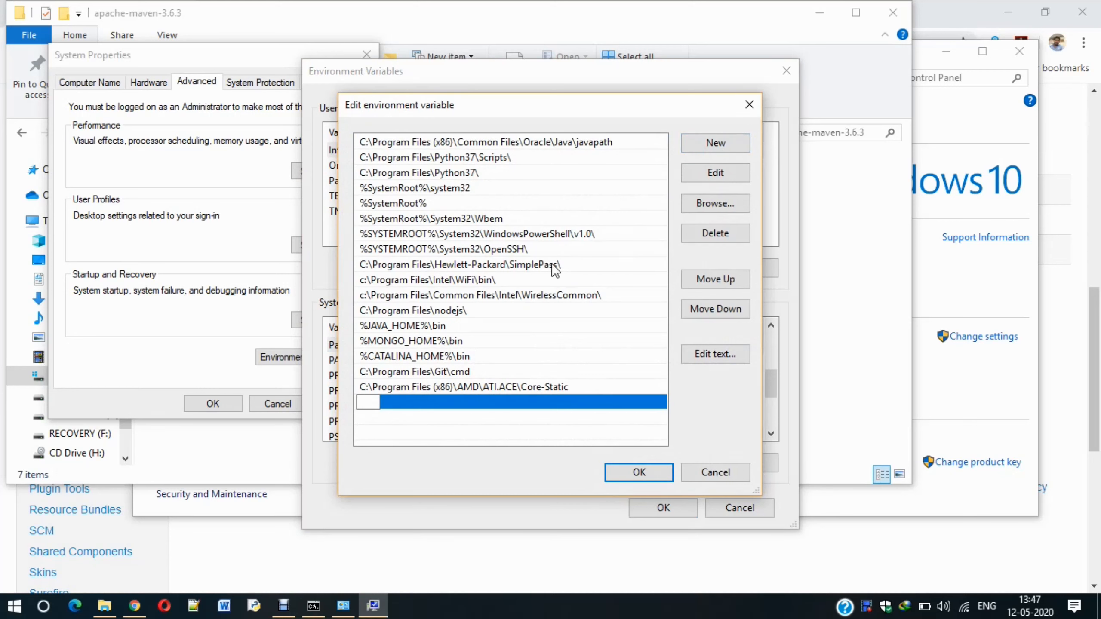
pyautogui.write('%MAVEN_HOME%')
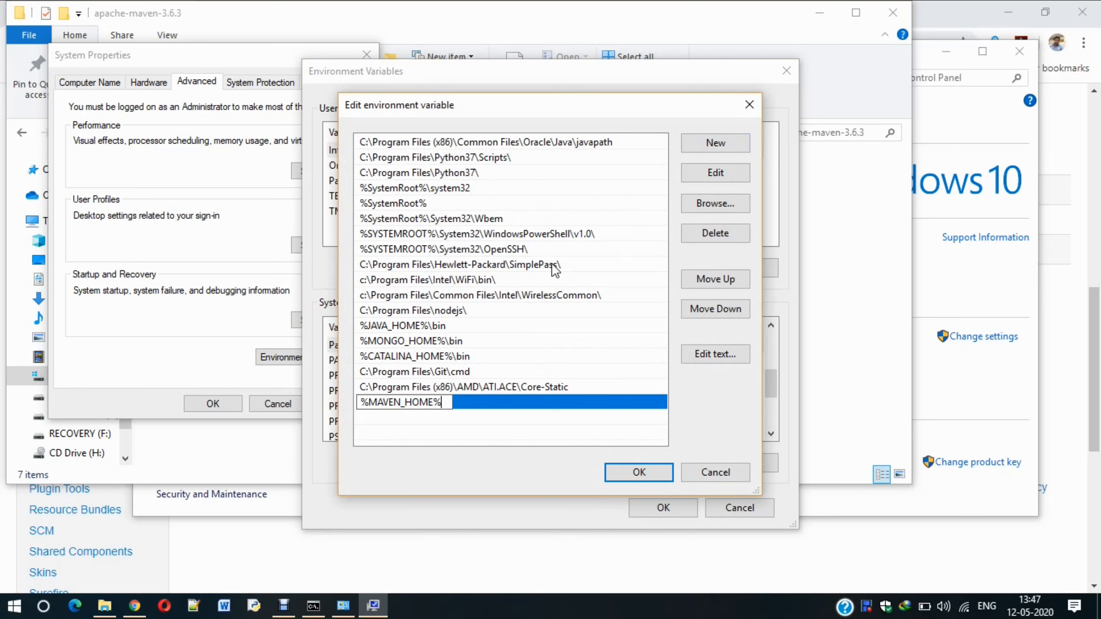
pyautogui.write('\\bin')
pyautogui.click(526, 407)
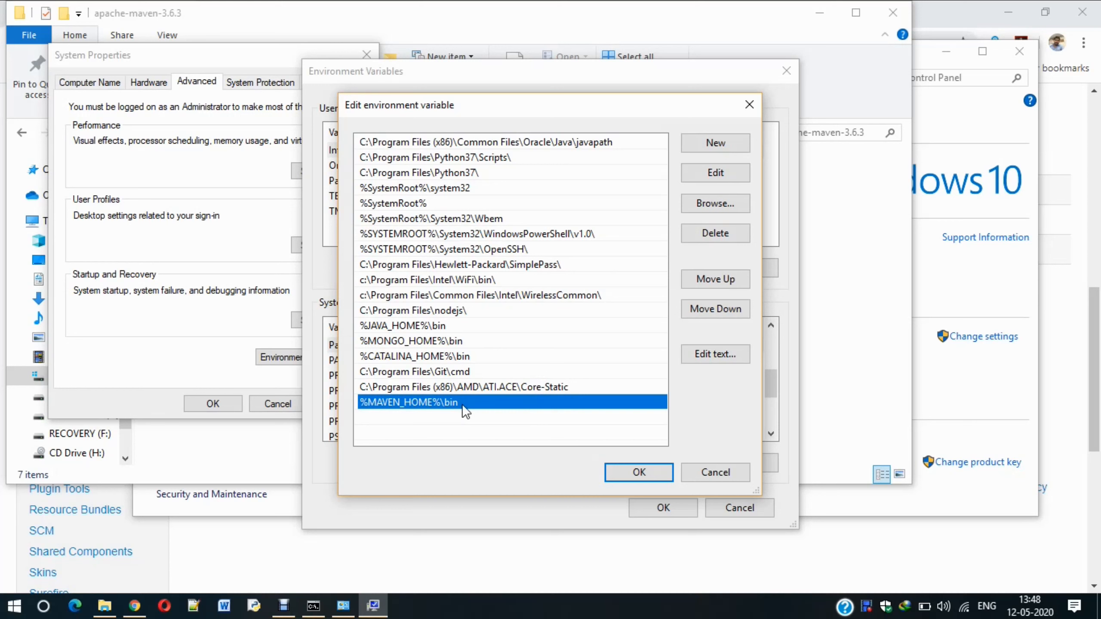
# Save the edited Path variable and confirm the Environment Variables and System Properties dialogs.
pyautogui.click(634, 471)
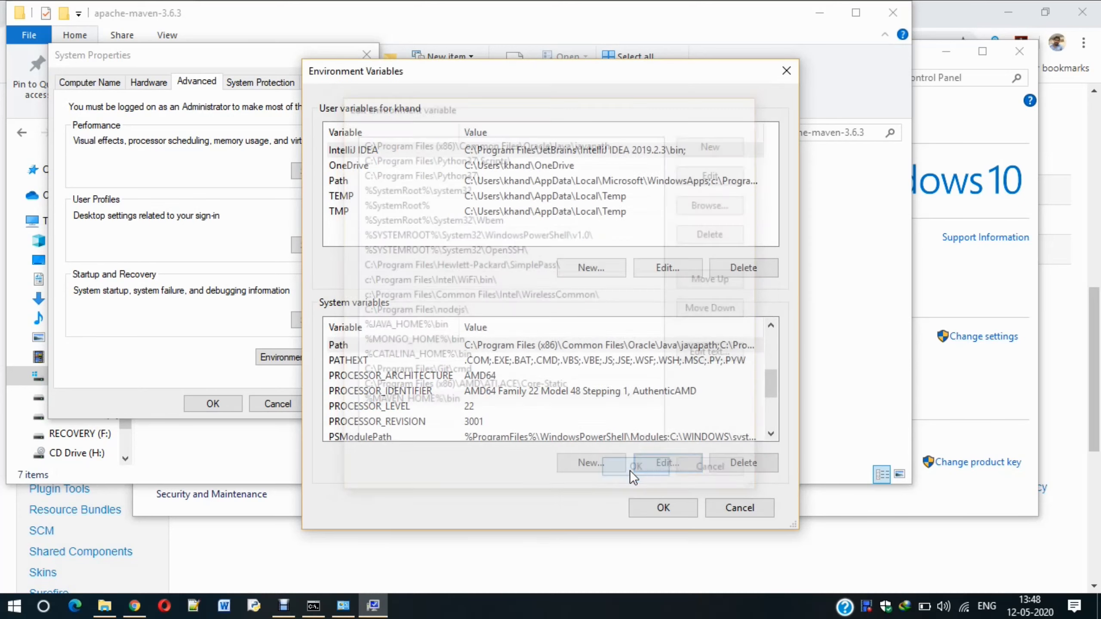
pyautogui.click(646, 507)
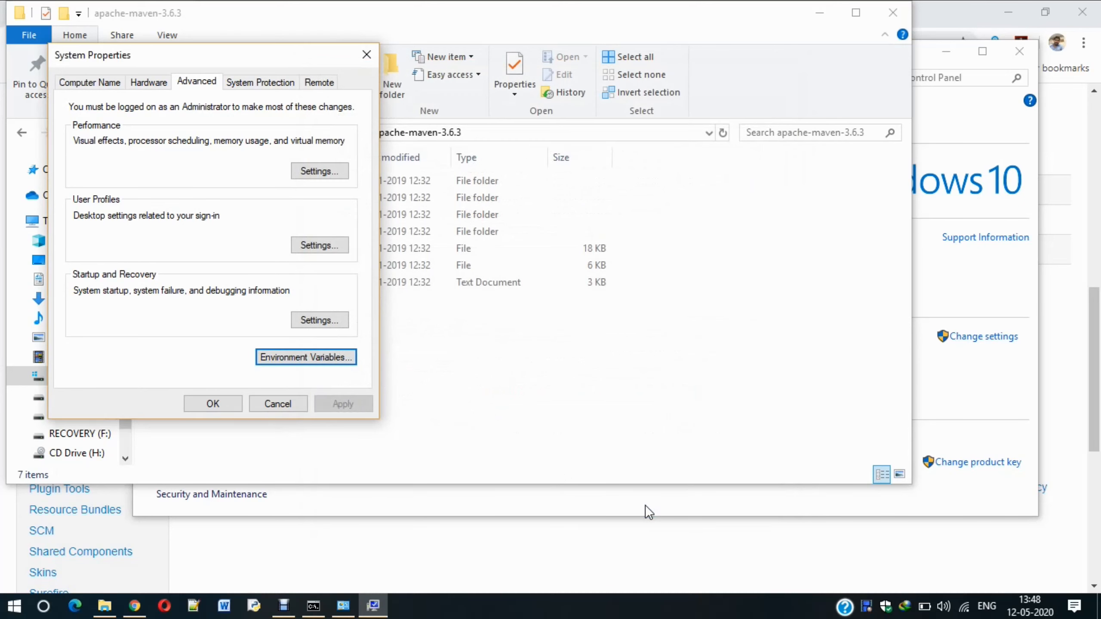
pyautogui.click(194, 406)
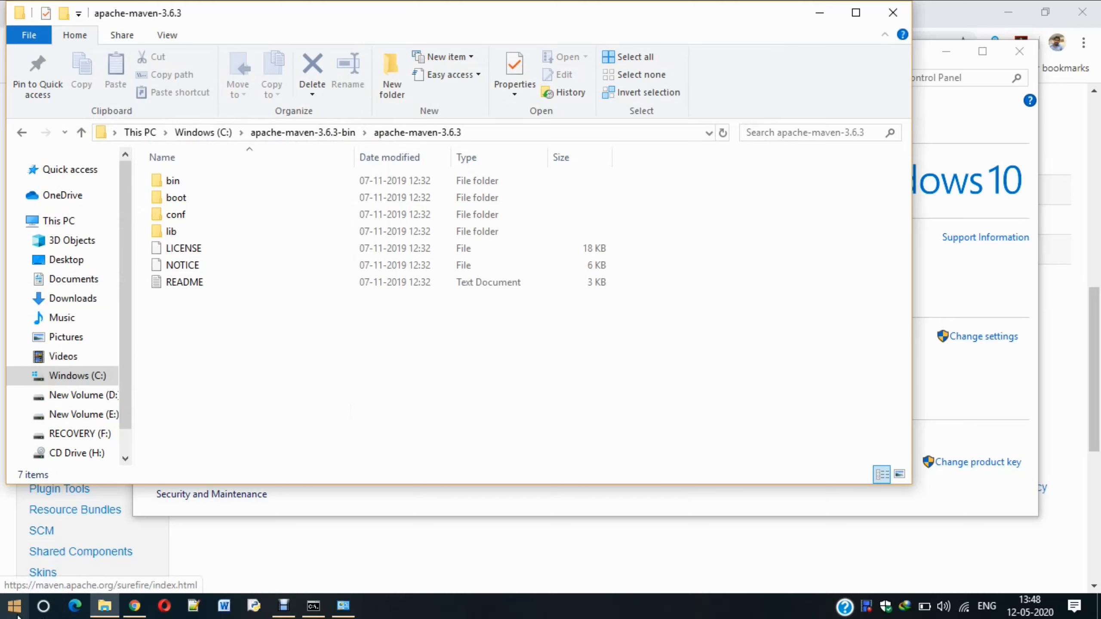
# Switch to a newly opened Command Prompt window instead of the existing one.
pyautogui.click(313, 606)
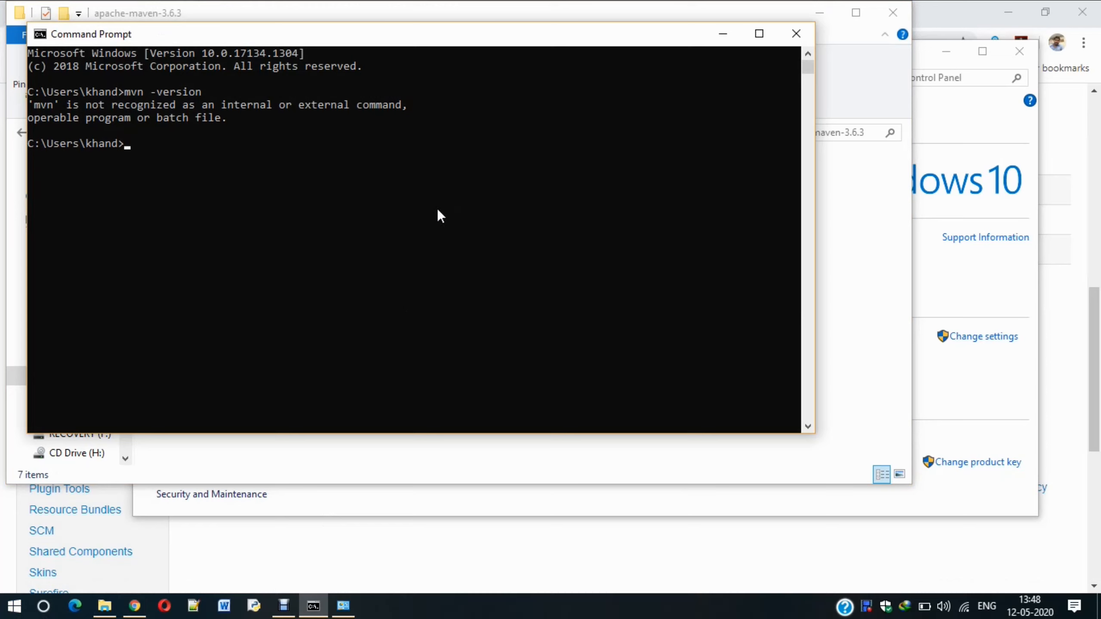
pyautogui.click(12, 607)
pyautogui.write('cm')
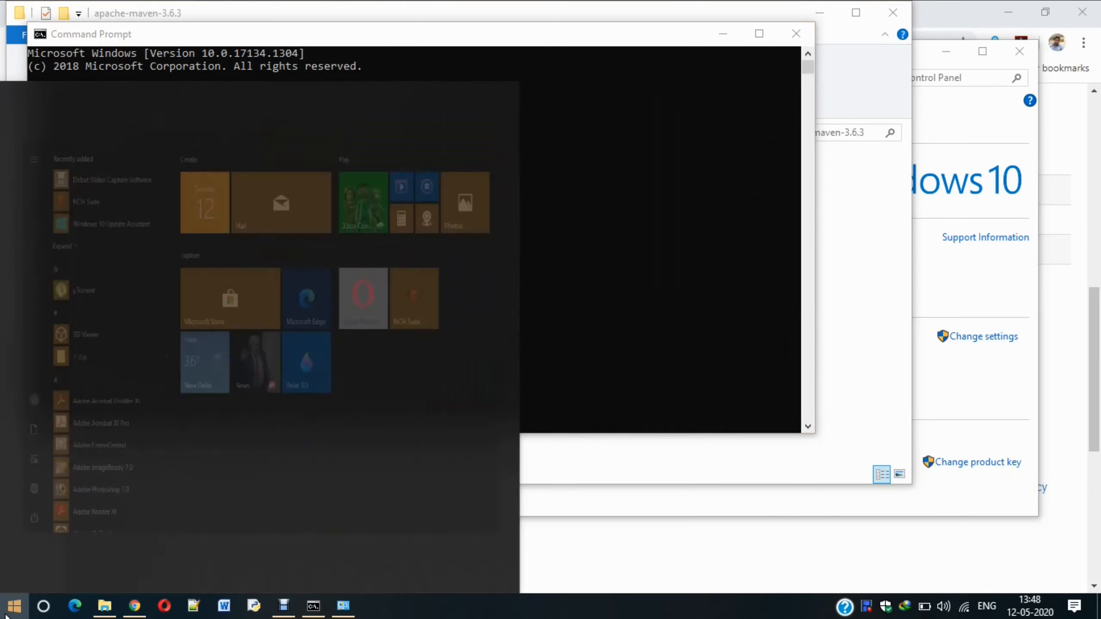
pyautogui.write('d')
pyautogui.press('Return')
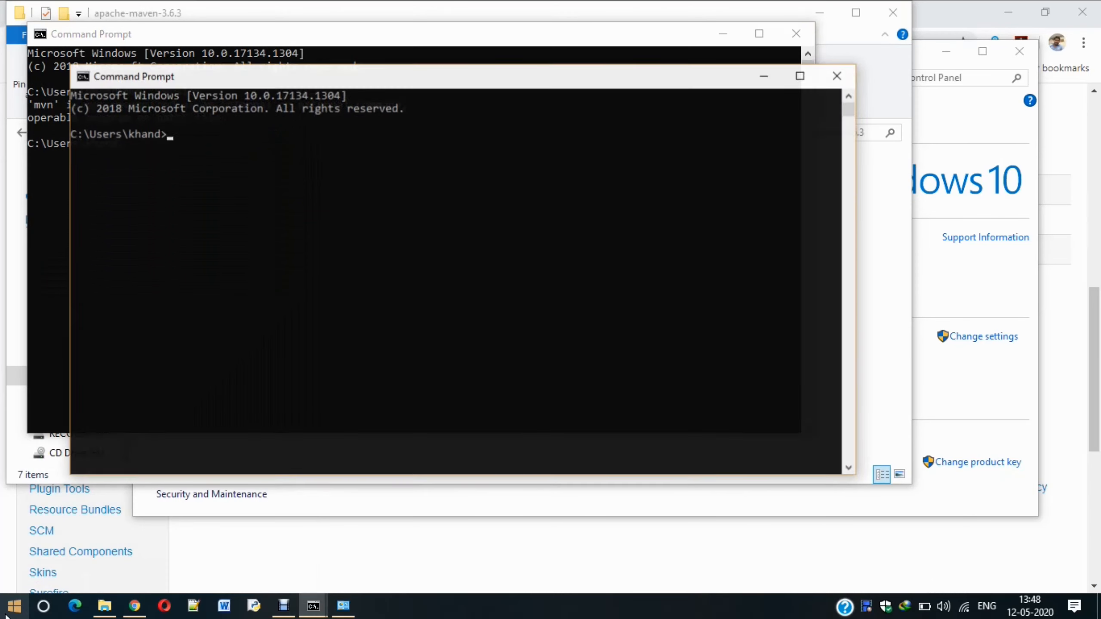
# Run mvn -version in the new Command Prompt to check the Maven installation.
pyautogui.write('mvn')
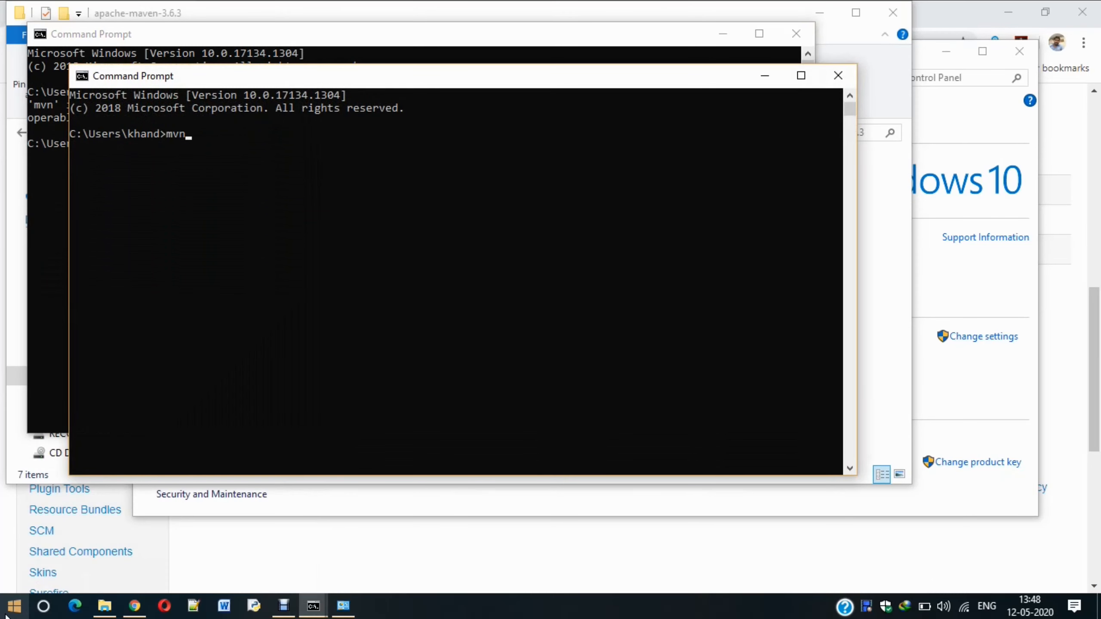
pyautogui.write(' -version')
pyautogui.press('Return')
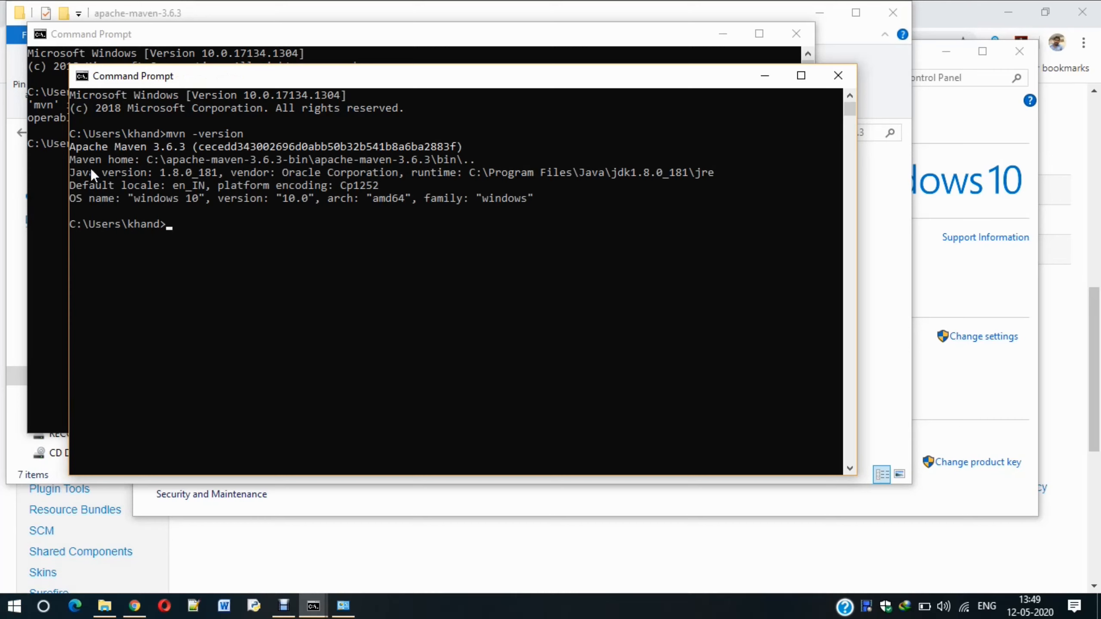
# Examine the Maven home, Java version, default locale and OS details in the version output.
pyautogui.moveTo(72, 160); pyautogui.dragTo(455, 162)
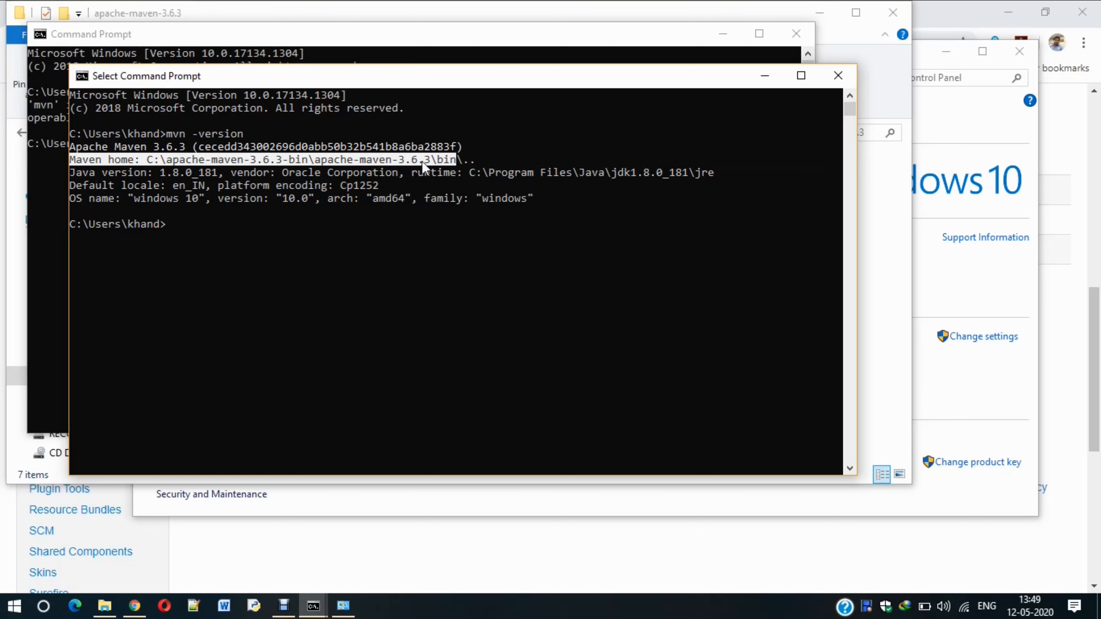
pyautogui.moveTo(72, 172); pyautogui.dragTo(217, 174)
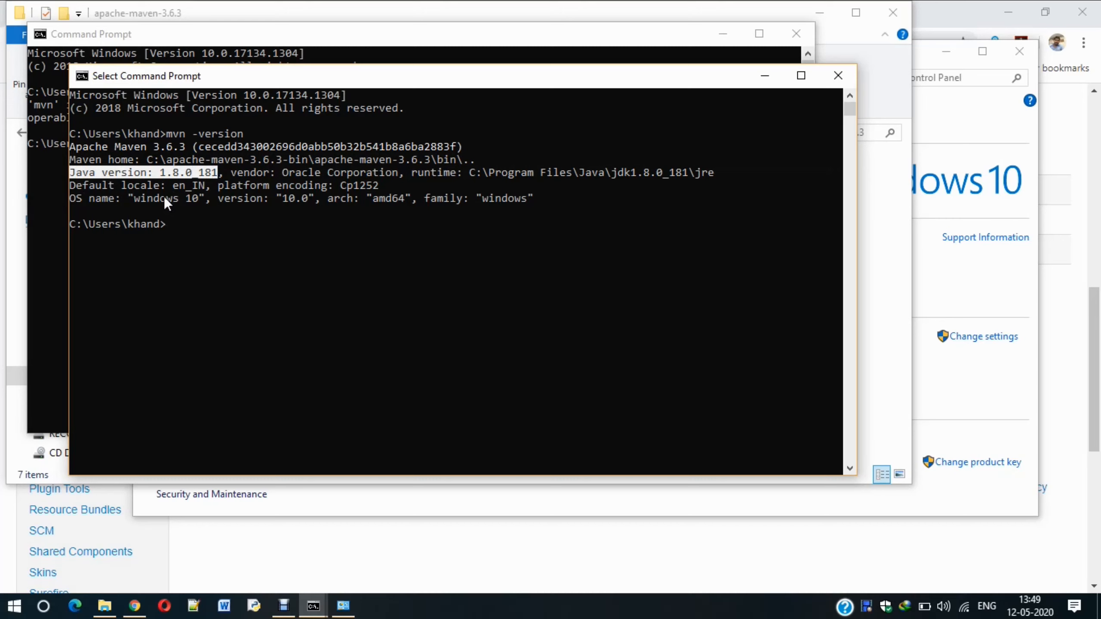
pyautogui.moveTo(128, 185); pyautogui.dragTo(227, 185)
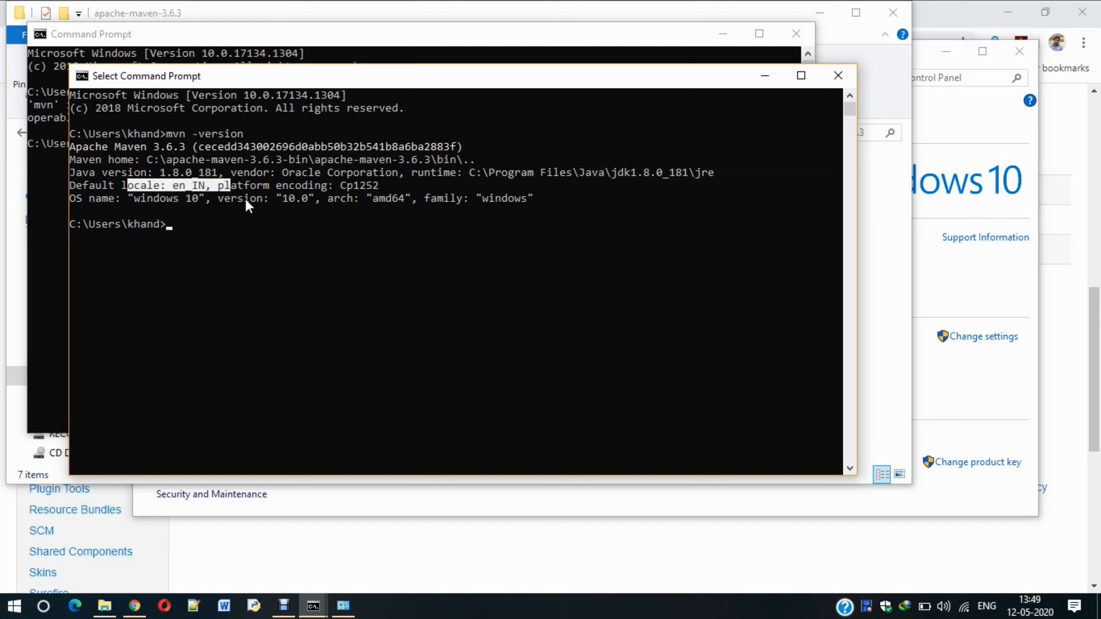
pyautogui.moveTo(123, 199); pyautogui.dragTo(432, 202)
pyautogui.click(464, 231)
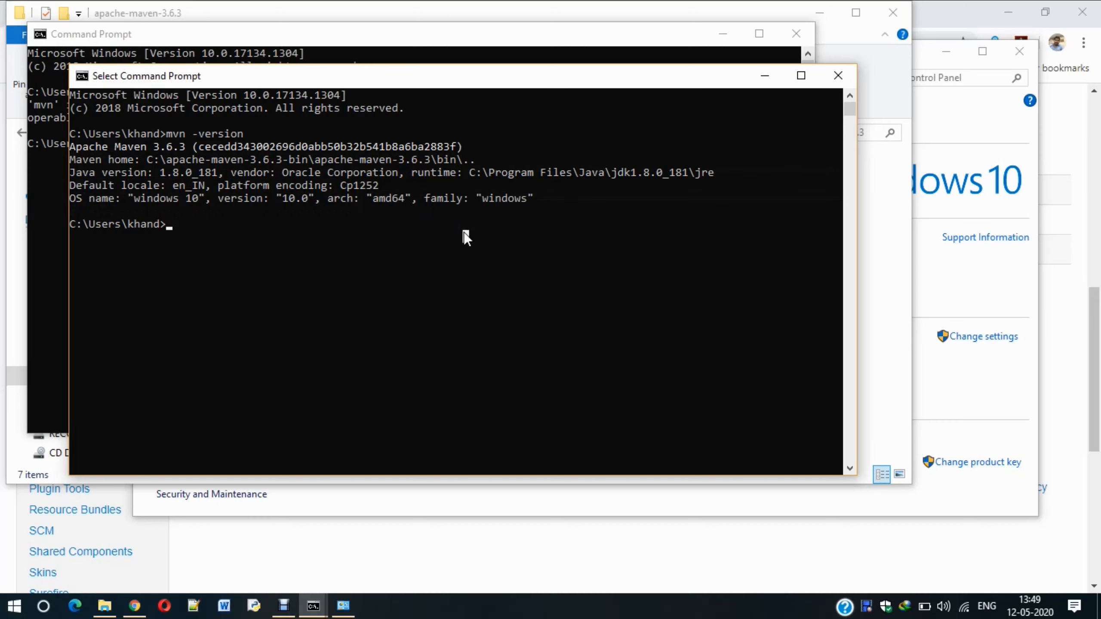